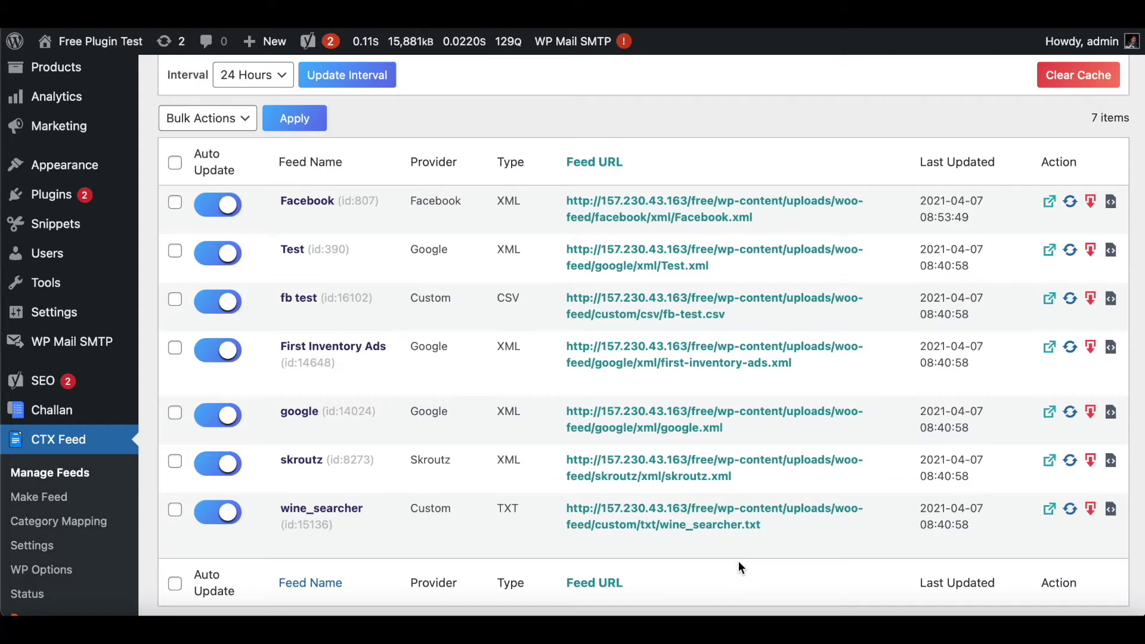
pyautogui.scroll(1, 738, 561)
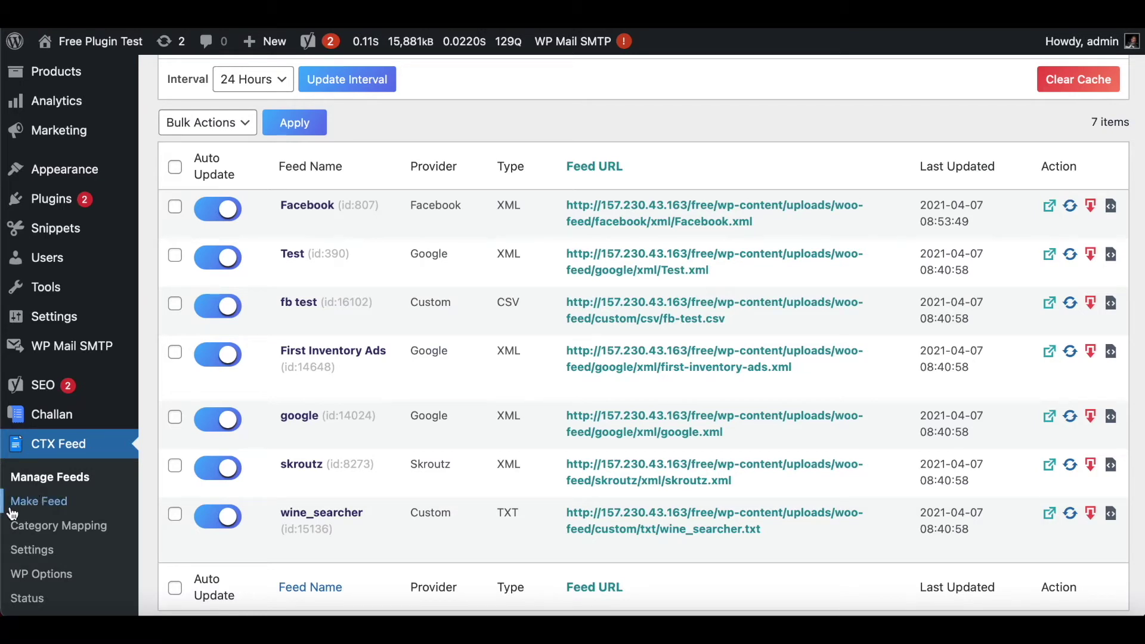
# Start a new United States feed with the Facebook Catalog / Instagram template, ready for naming
pyautogui.click(58, 502)
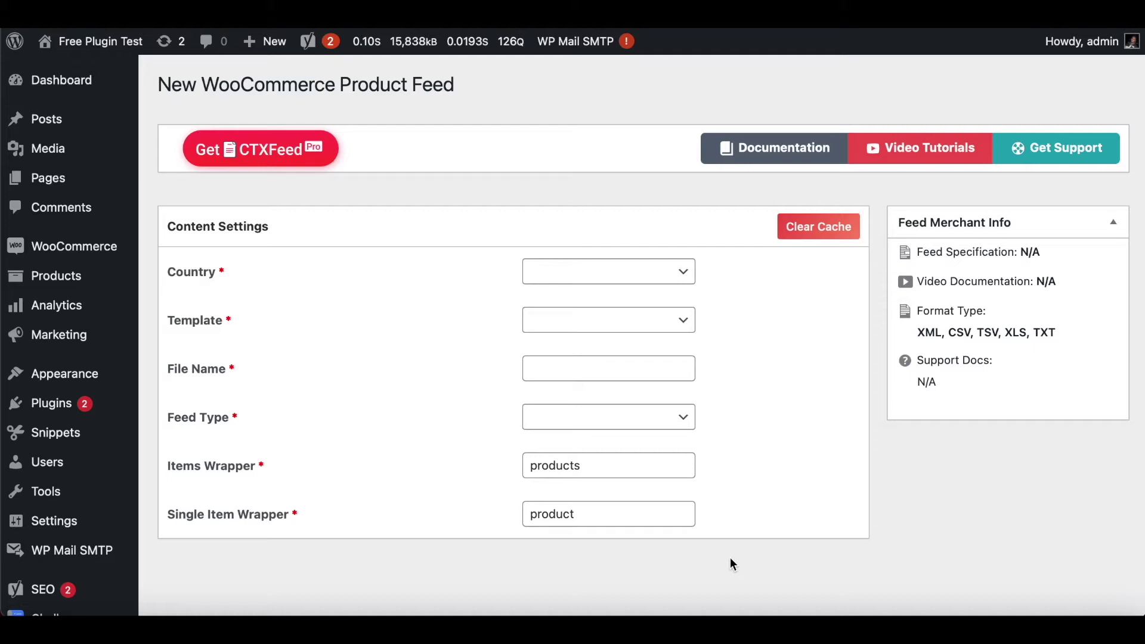
pyautogui.click(582, 272)
pyautogui.scroll(-5, 607, 429)
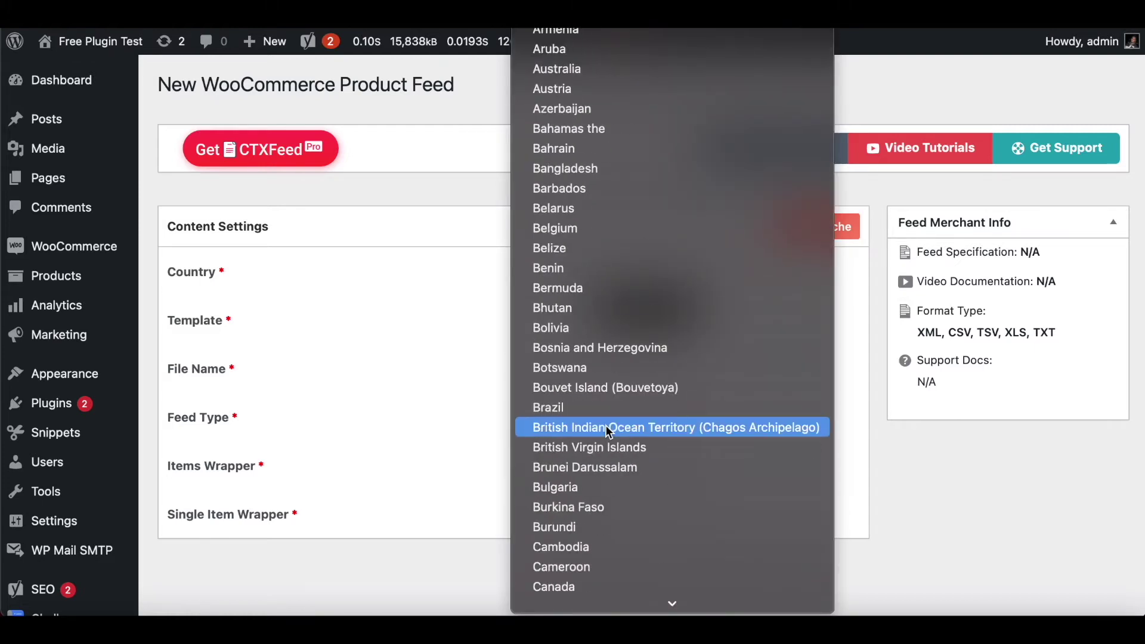
pyautogui.scroll(-3, 607, 430)
pyautogui.scroll(-5, 607, 430)
pyautogui.scroll(-5, 606, 430)
pyautogui.scroll(-3, 607, 429)
pyautogui.scroll(-10, 607, 430)
pyautogui.scroll(-3, 606, 432)
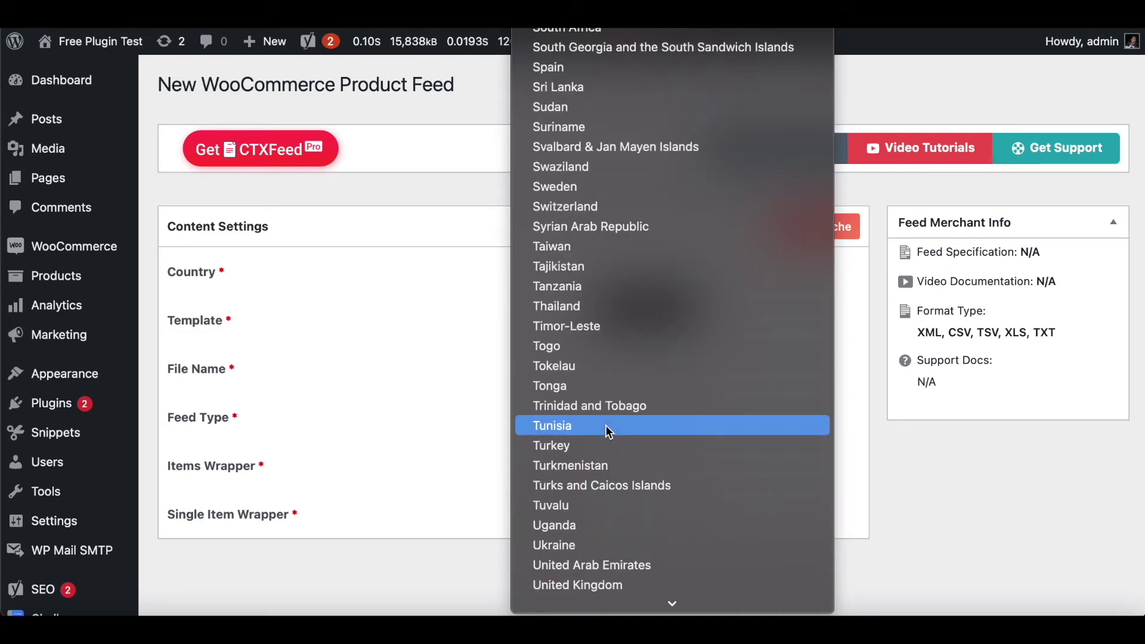
pyautogui.scroll(-1, 607, 432)
pyautogui.click(573, 525)
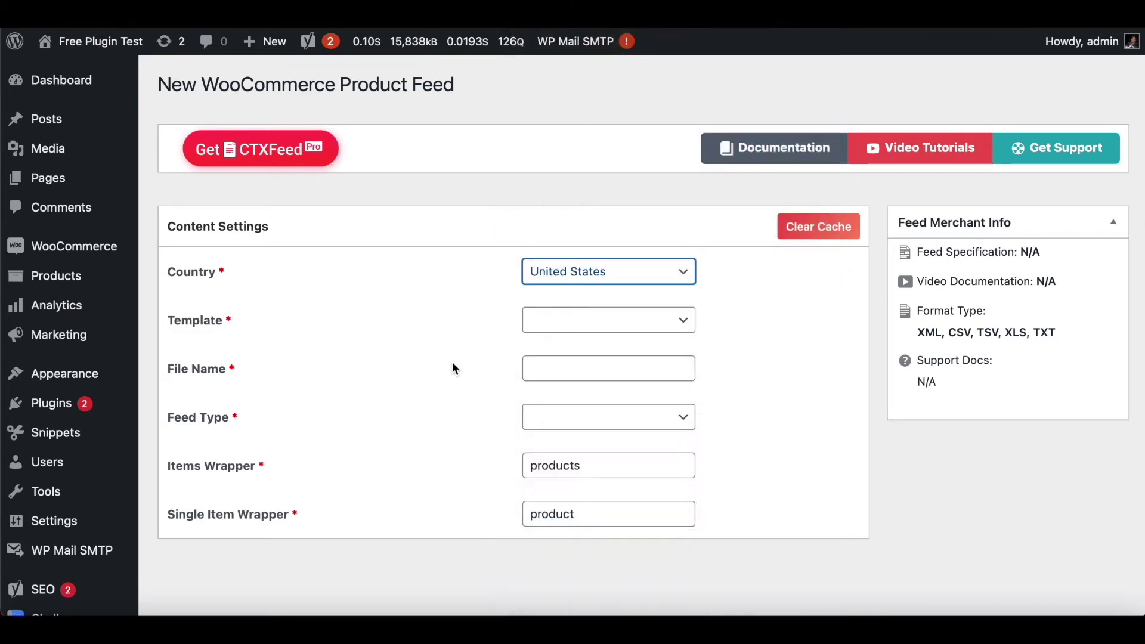
pyautogui.click(564, 320)
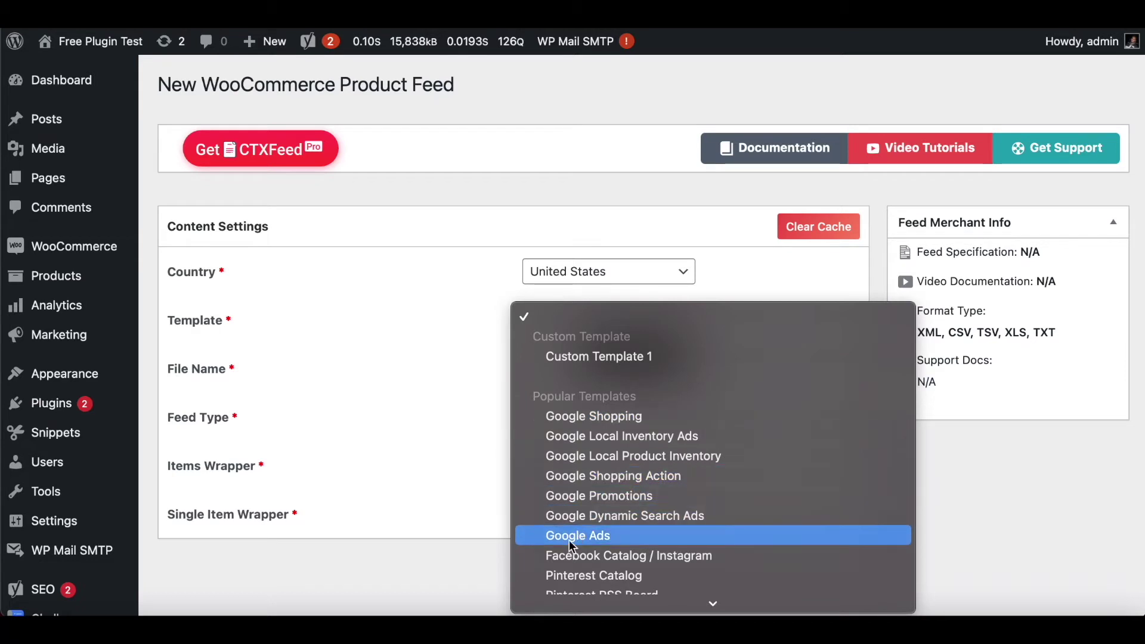
pyautogui.click(660, 562)
pyautogui.click(553, 394)
pyautogui.write('my')
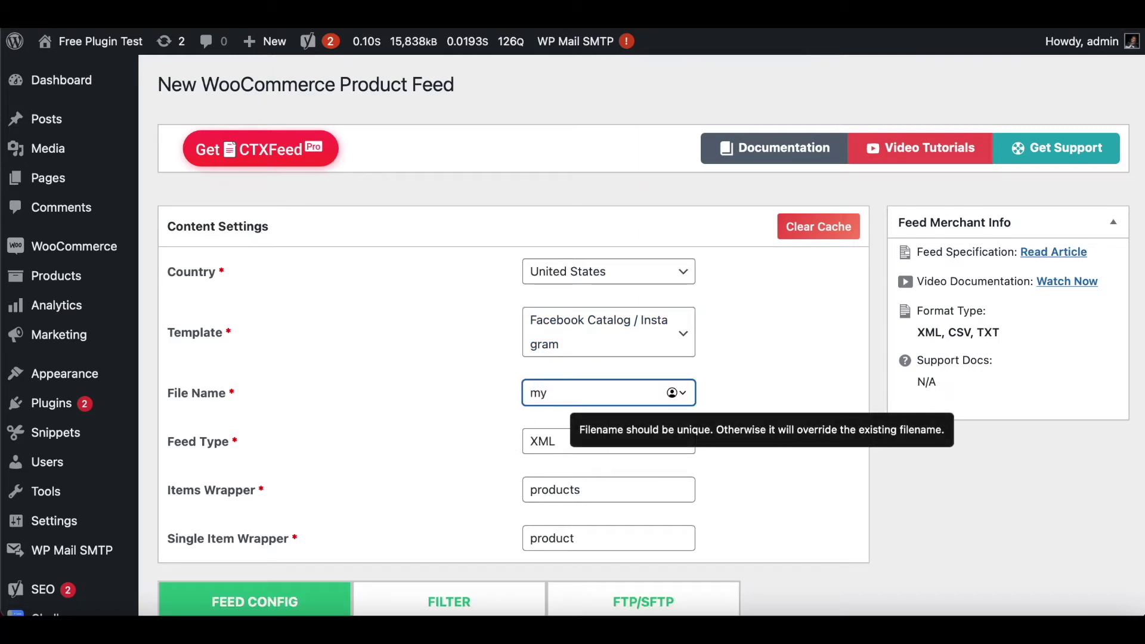
pyautogui.write('fbfeed1')
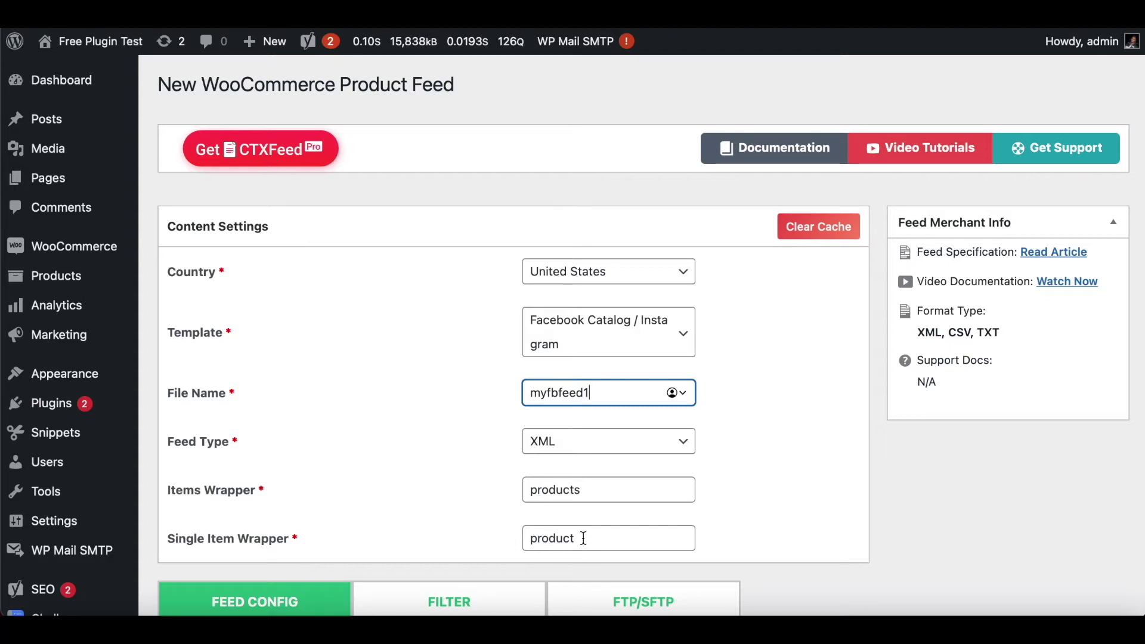
pyautogui.scroll(-1, 799, 362)
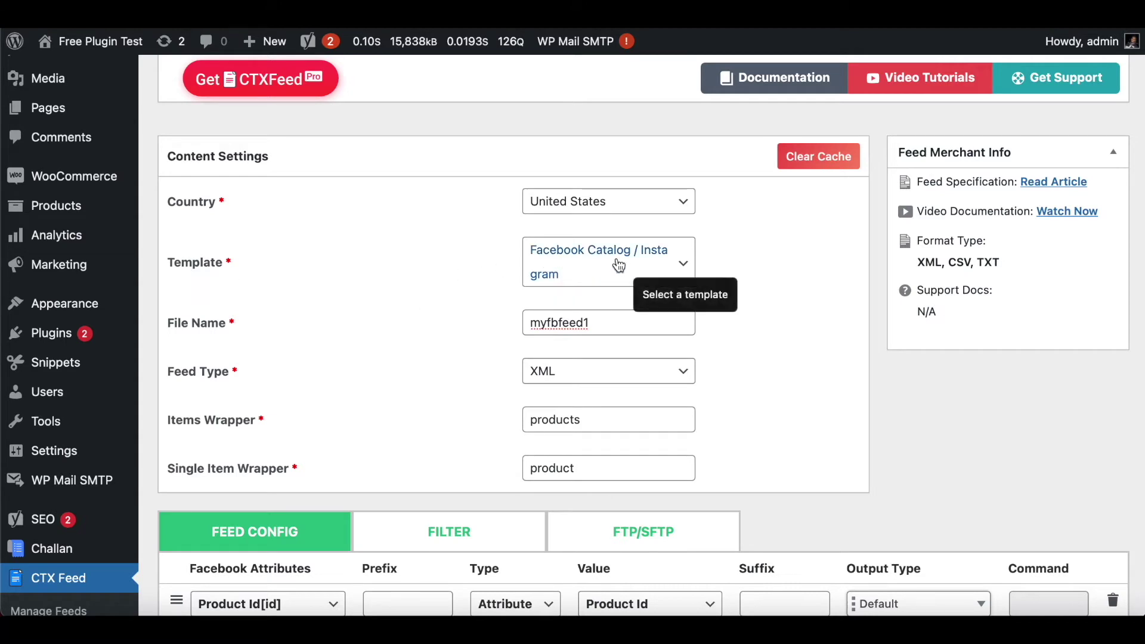
pyautogui.scroll(-3, 854, 366)
pyautogui.scroll(-3, 854, 366)
pyautogui.scroll(-3, 853, 366)
pyautogui.scroll(-1, 854, 366)
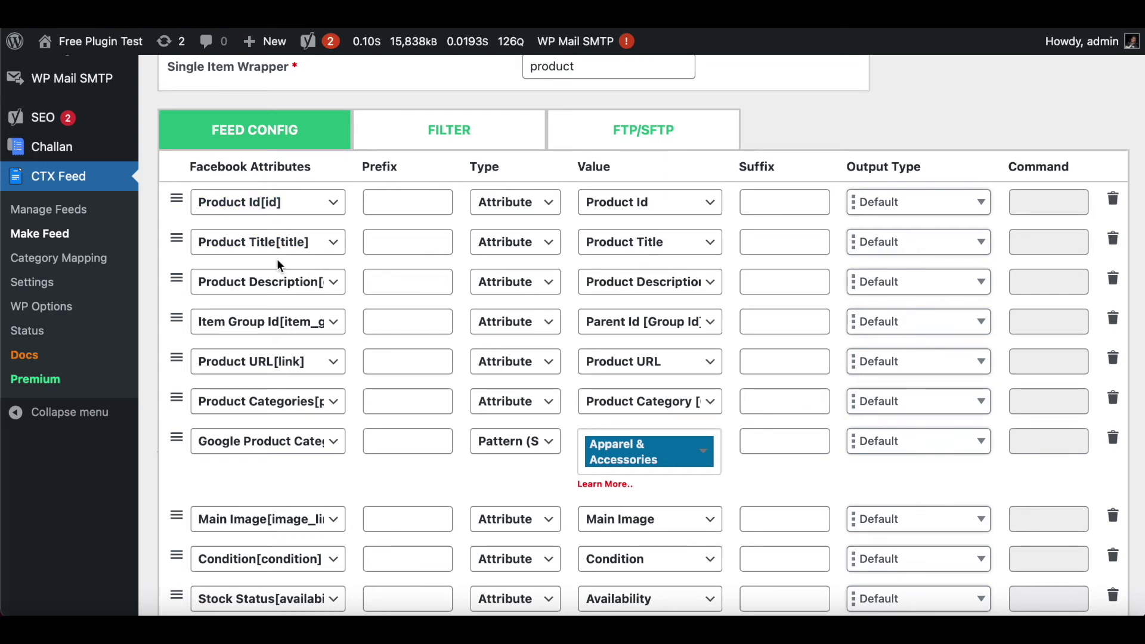
pyautogui.scroll(-1, 332, 368)
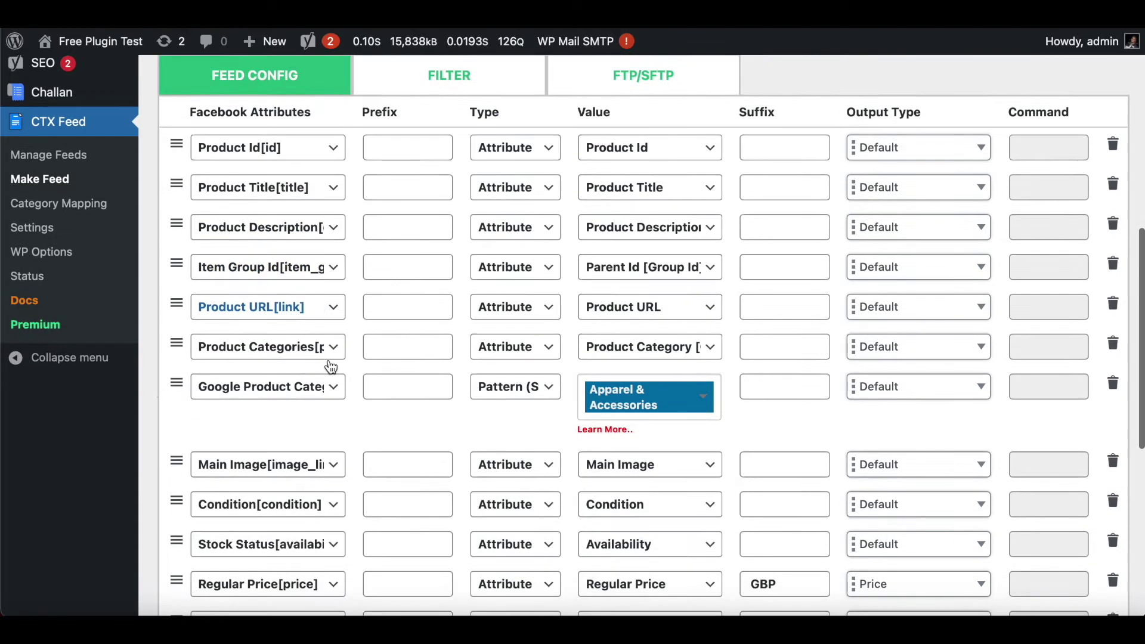
pyautogui.scroll(-1, 365, 353)
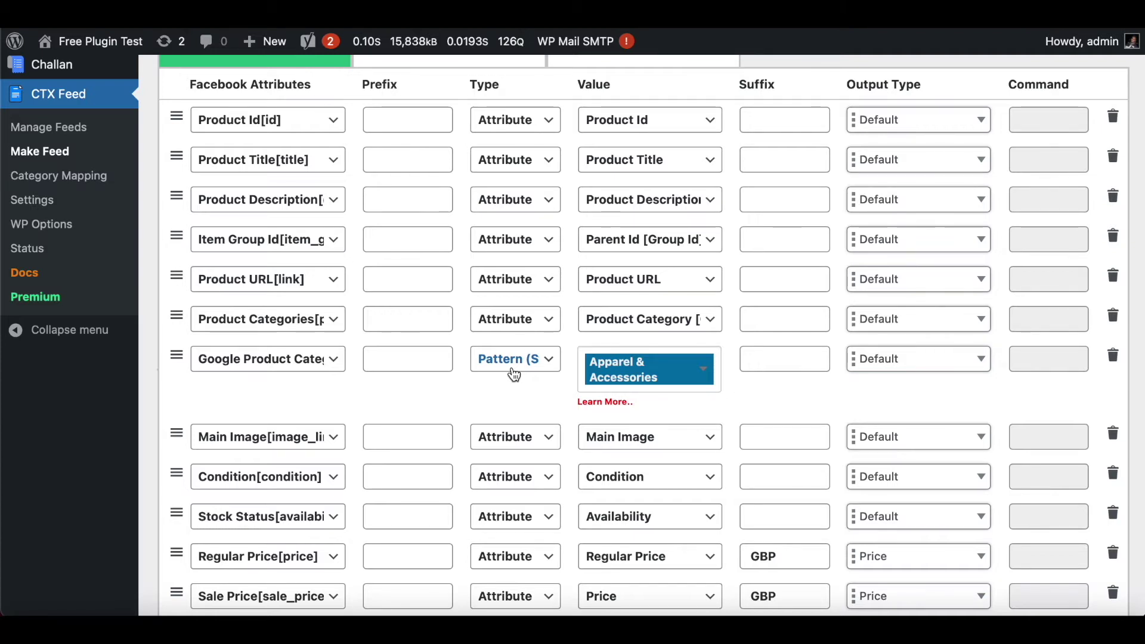
pyautogui.click(692, 382)
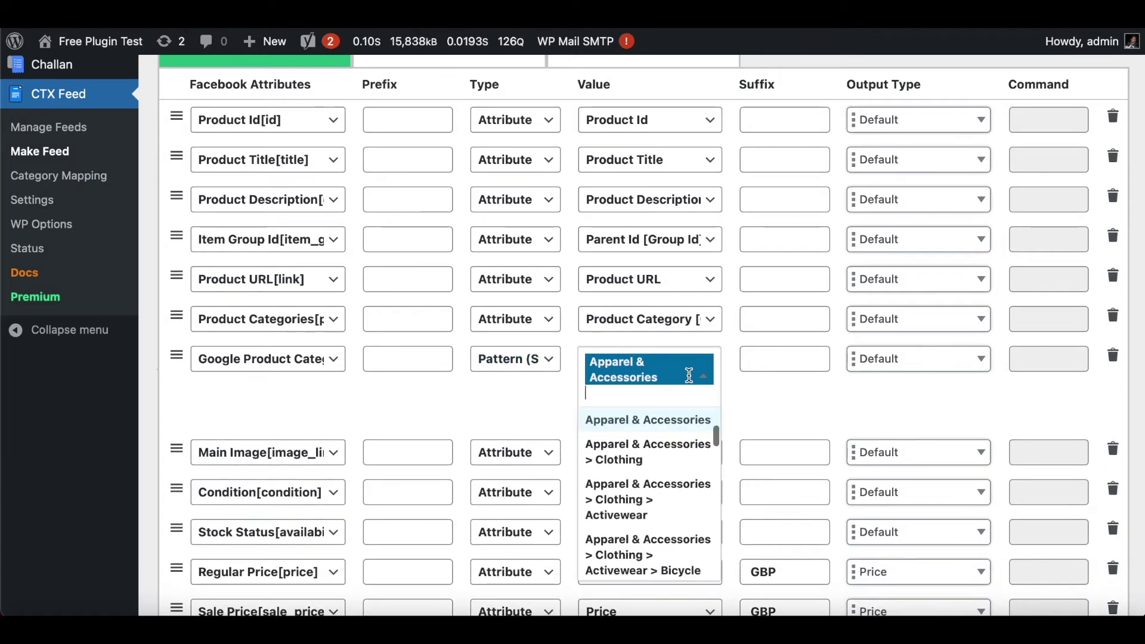
pyautogui.click(646, 423)
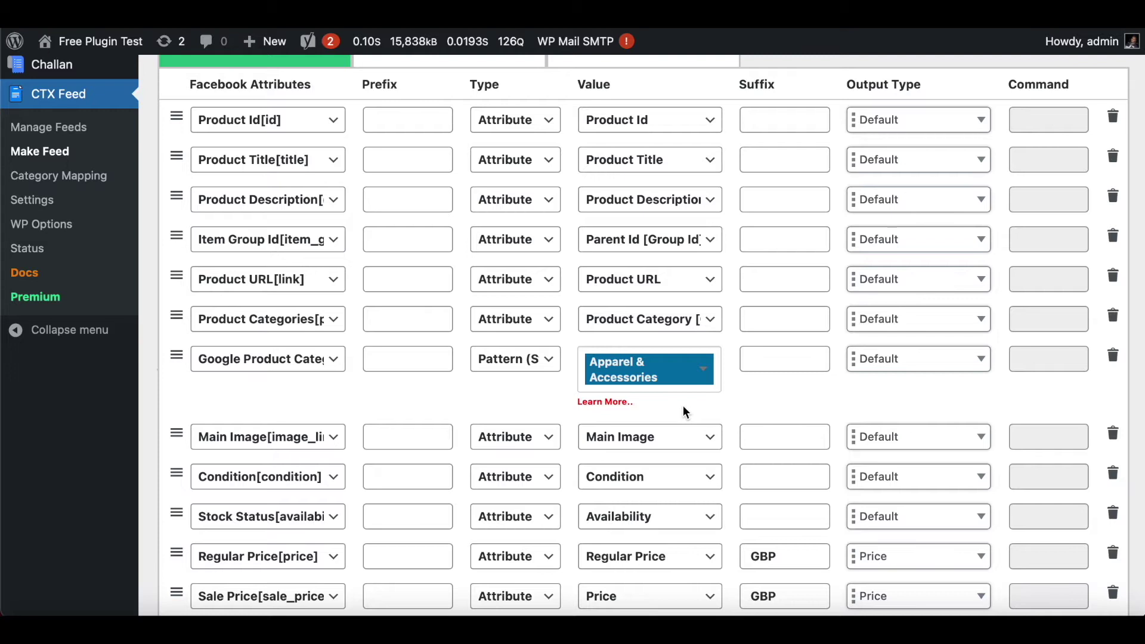
pyautogui.scroll(-3, 683, 406)
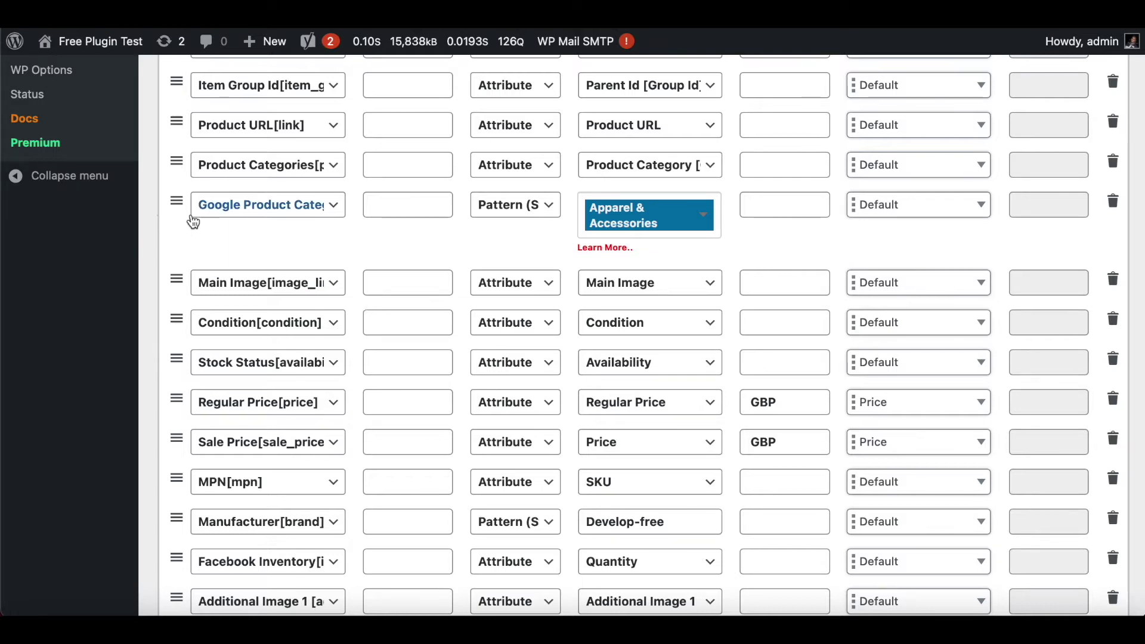
pyautogui.click(678, 29)
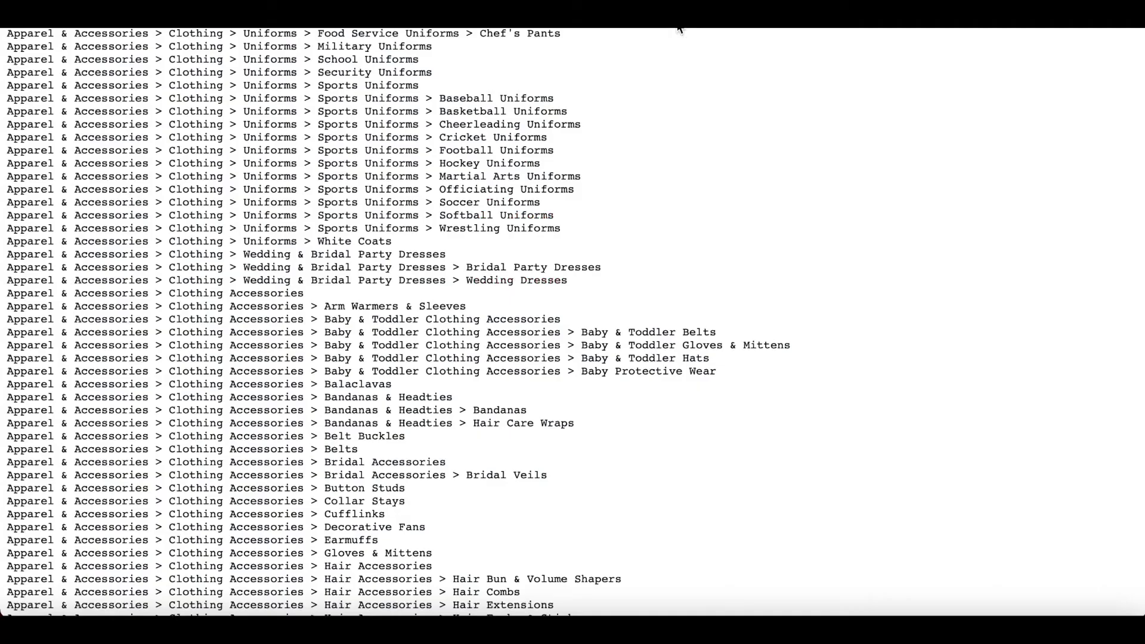
pyautogui.scroll(-3, 372, 249)
pyautogui.scroll(10, 373, 269)
pyautogui.scroll(10, 367, 309)
pyautogui.scroll(5, 366, 310)
pyautogui.scroll(5, 368, 310)
pyautogui.scroll(5, 367, 309)
pyautogui.scroll(3, 367, 310)
pyautogui.click(461, 31)
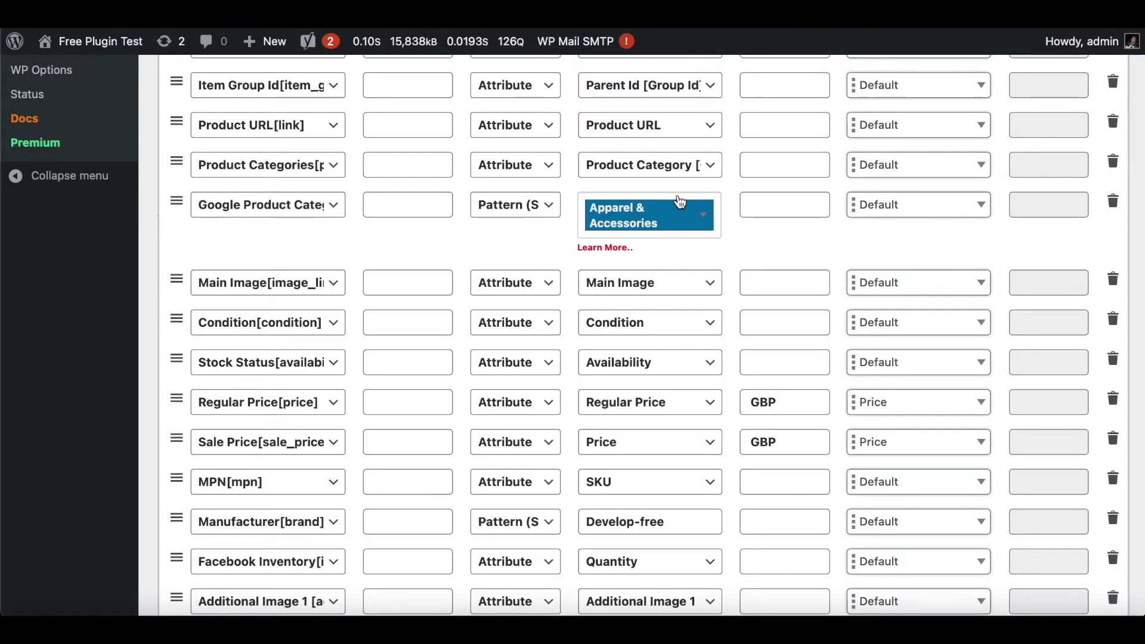
pyautogui.click(704, 207)
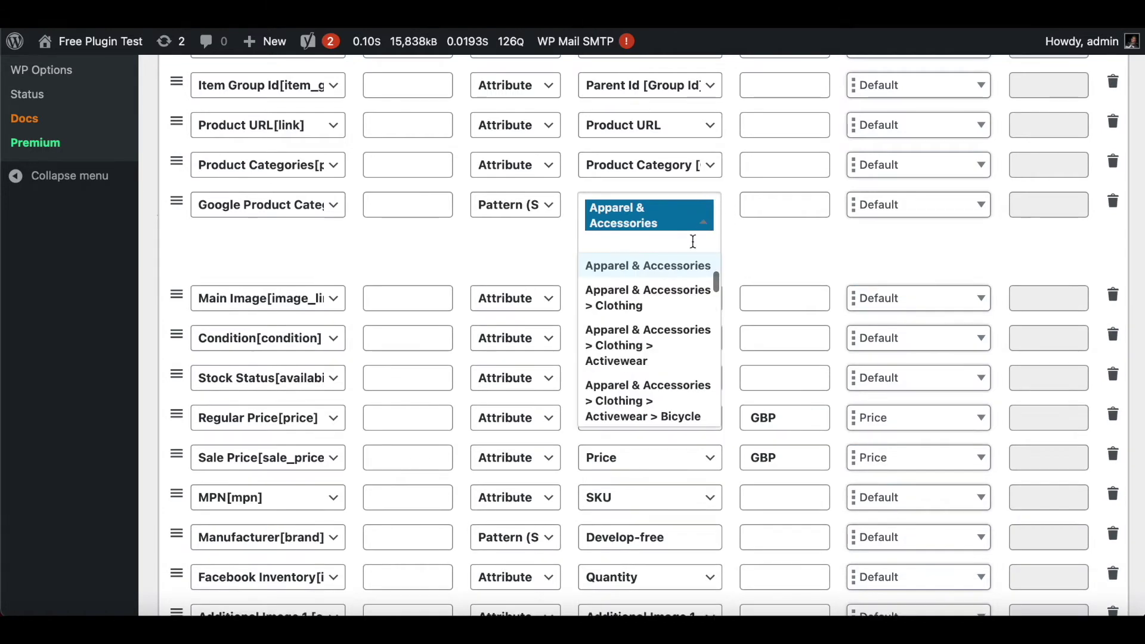
pyautogui.scroll(-2, 651, 346)
pyautogui.scroll(-2, 651, 346)
pyautogui.scroll(-2, 651, 346)
pyautogui.scroll(-2, 651, 347)
pyautogui.scroll(-2, 651, 346)
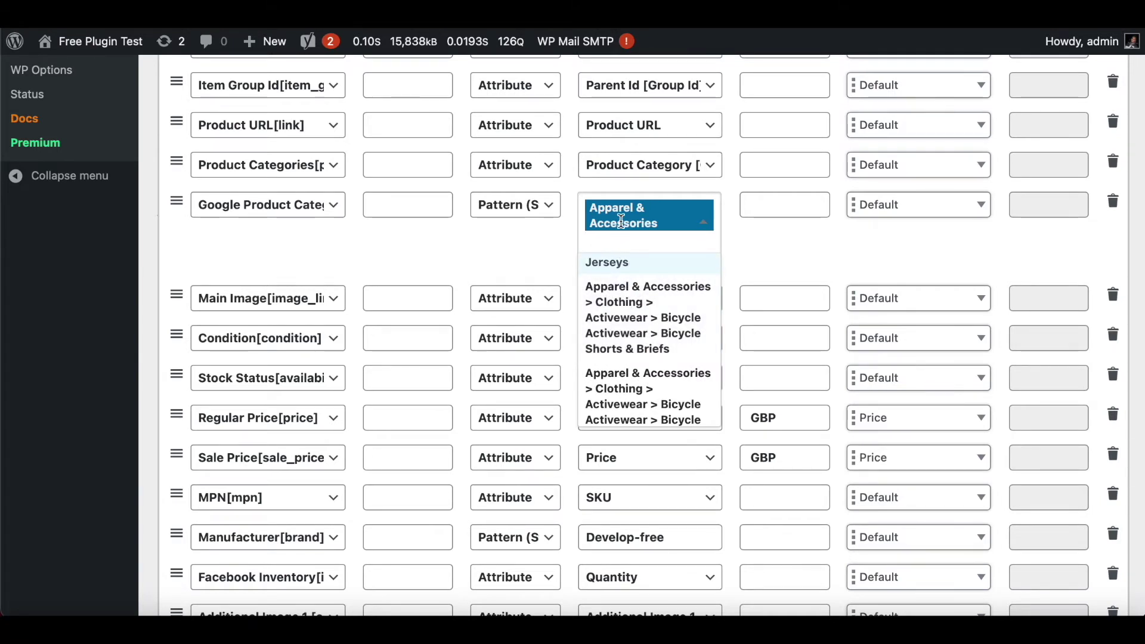
pyautogui.click(623, 219)
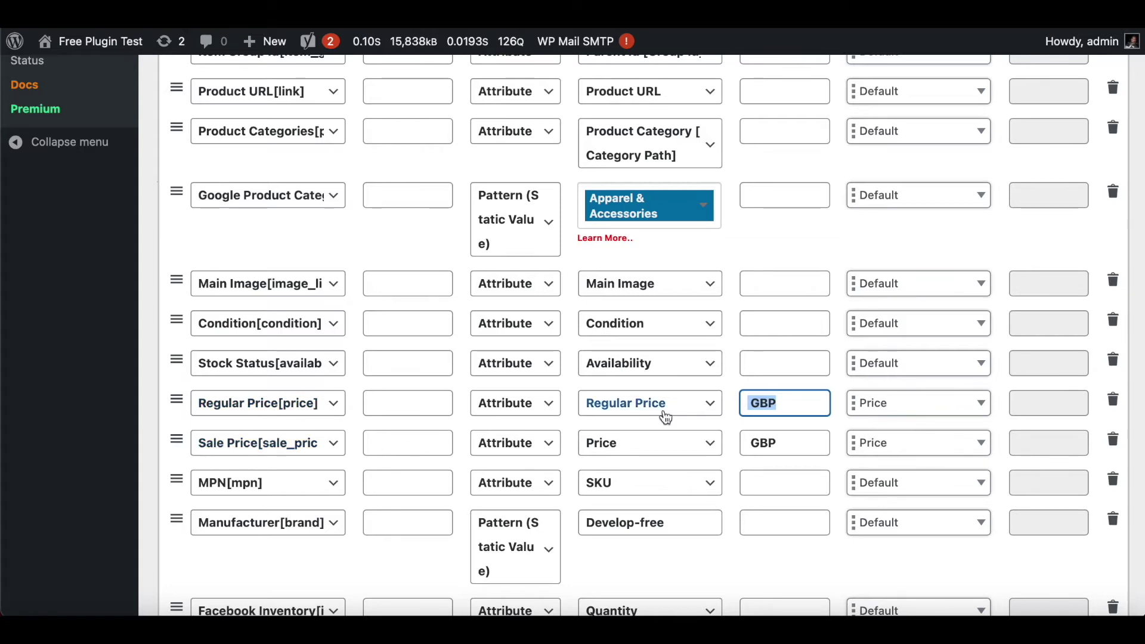
# Remove the GBP currency suffix from the Regular Price and Sale Price attributes
pyautogui.click(821, 403)
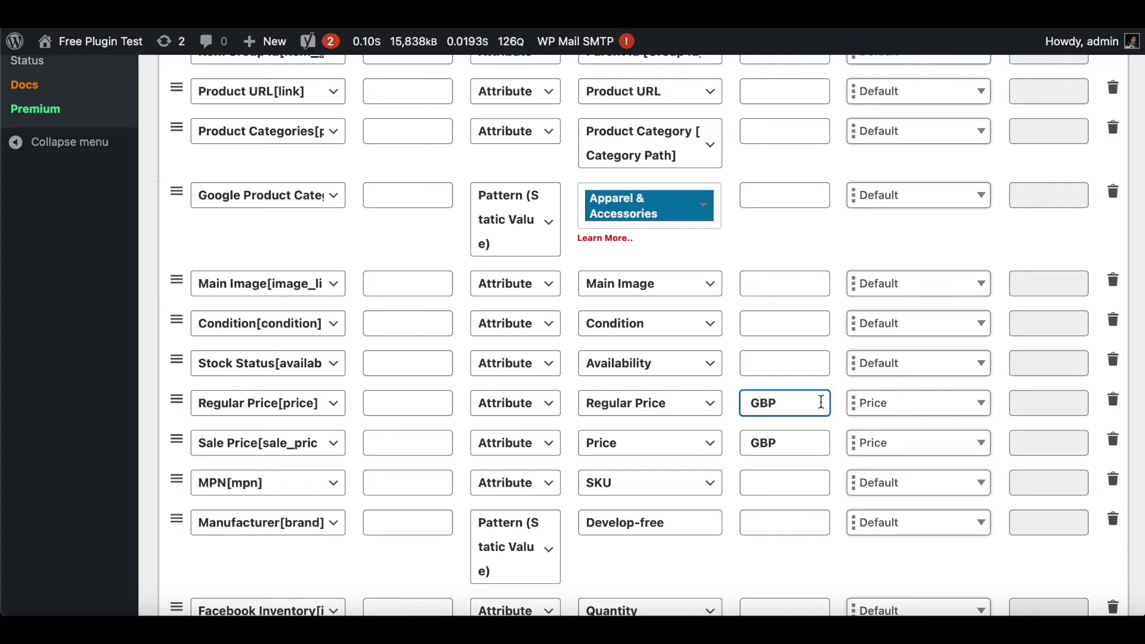
pyautogui.press('BackSpace')
pyautogui.press('BackSpace')
pyautogui.press('BackSpace')
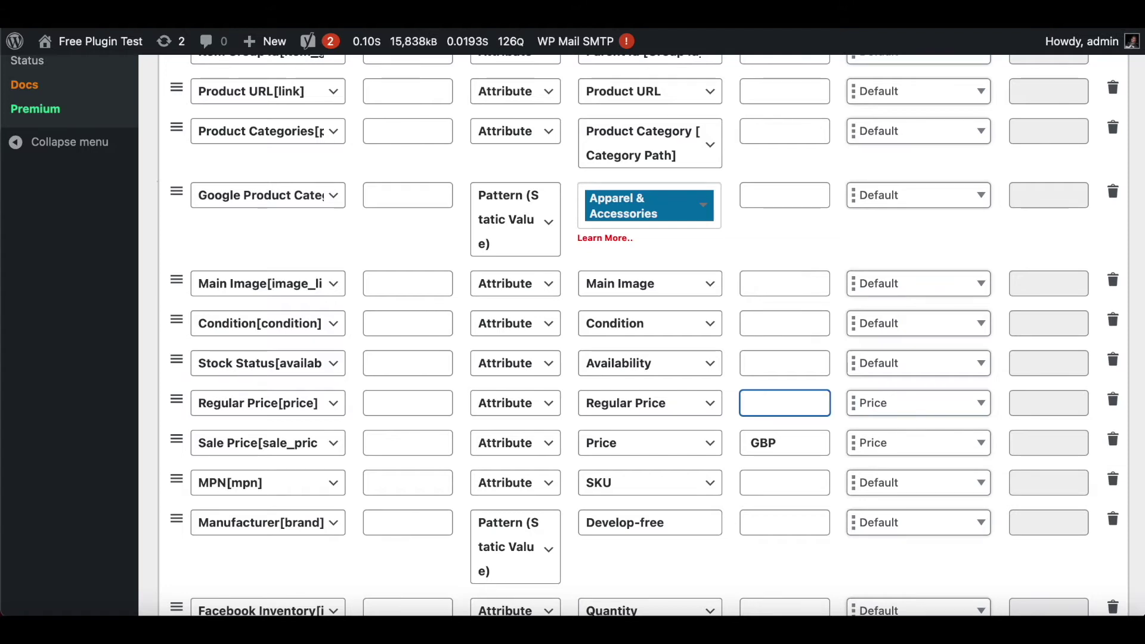
pyautogui.write('USD')
pyautogui.doubleClick(785, 443)
pyautogui.write('US')
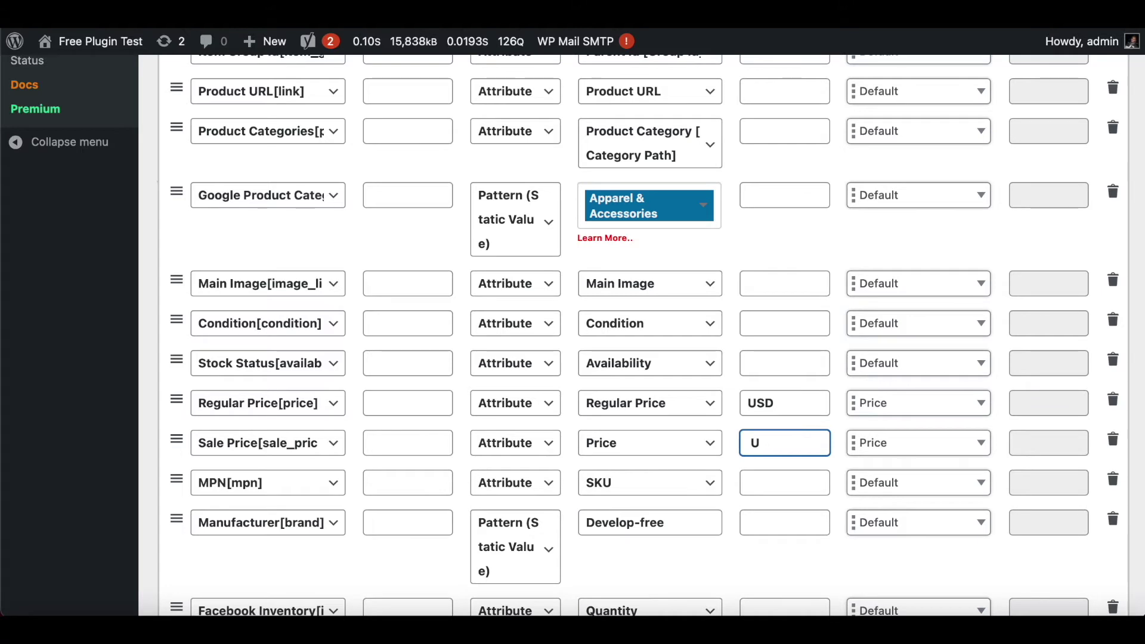
pyautogui.write('D')
pyautogui.scroll(-2, 785, 443)
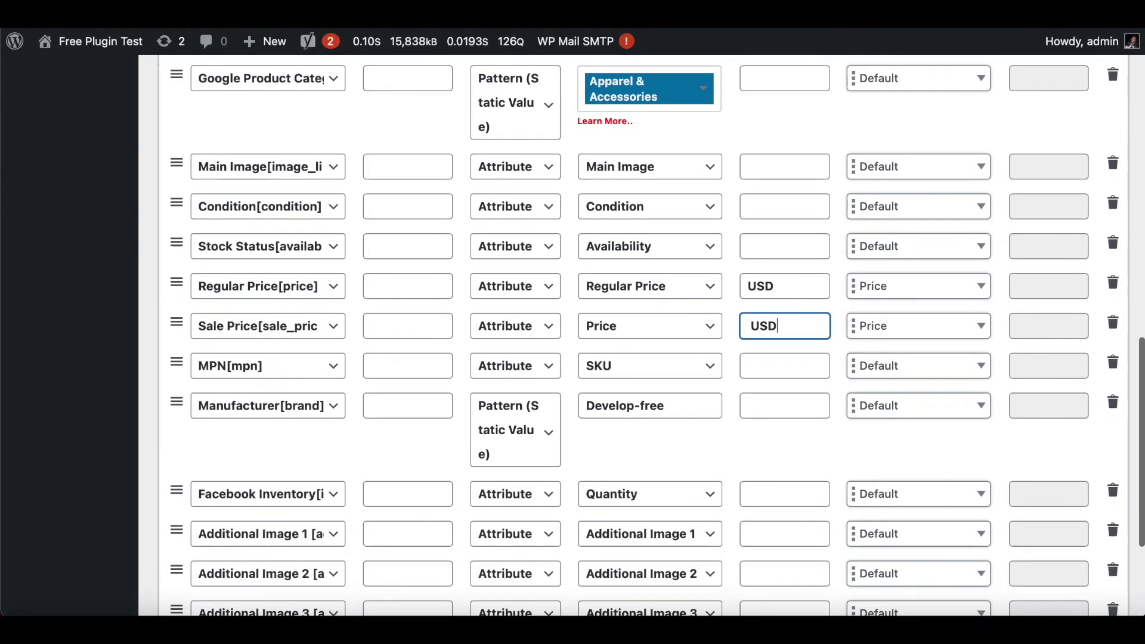
pyautogui.scroll(-1, 573, 359)
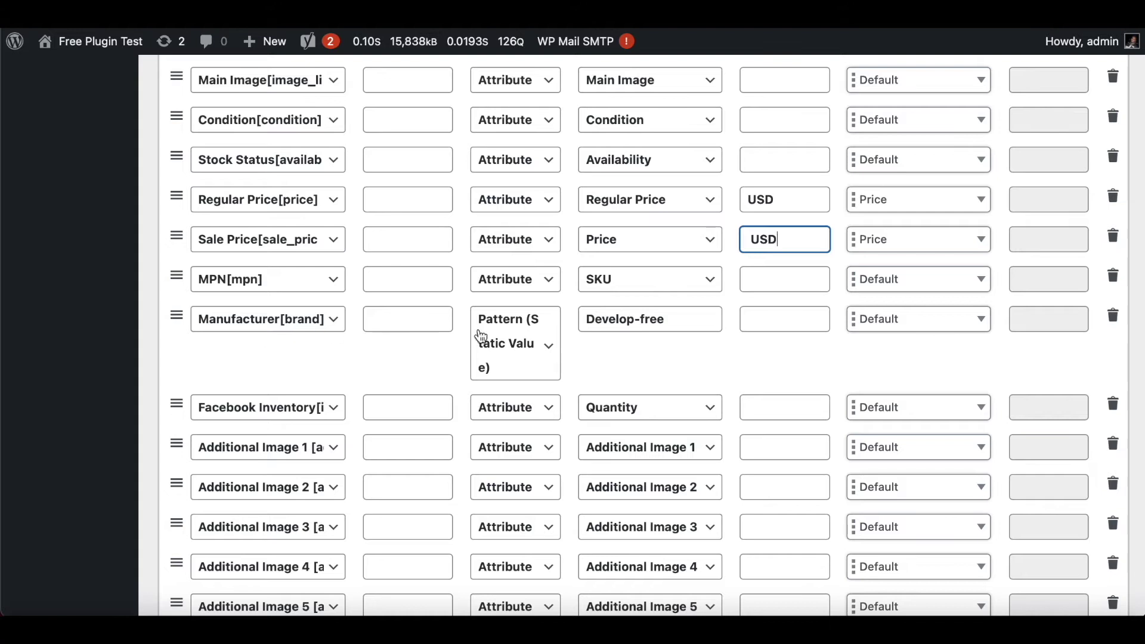
# Change the Manufacturer brand from Develop-free to the static value 'My Brand'
pyautogui.click(549, 348)
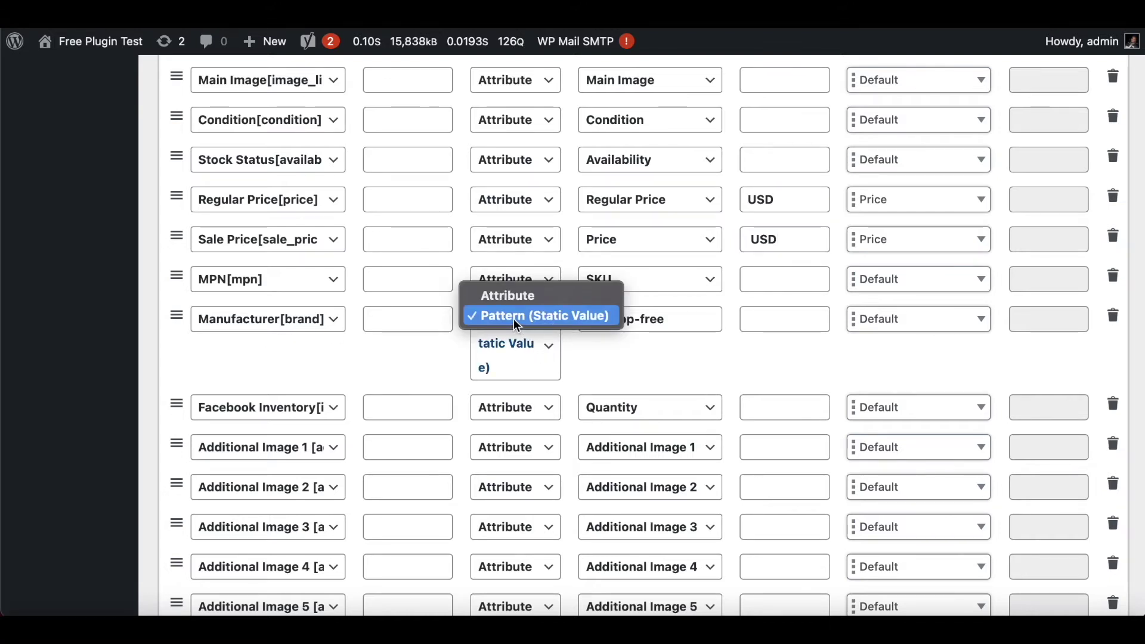
pyautogui.click(514, 318)
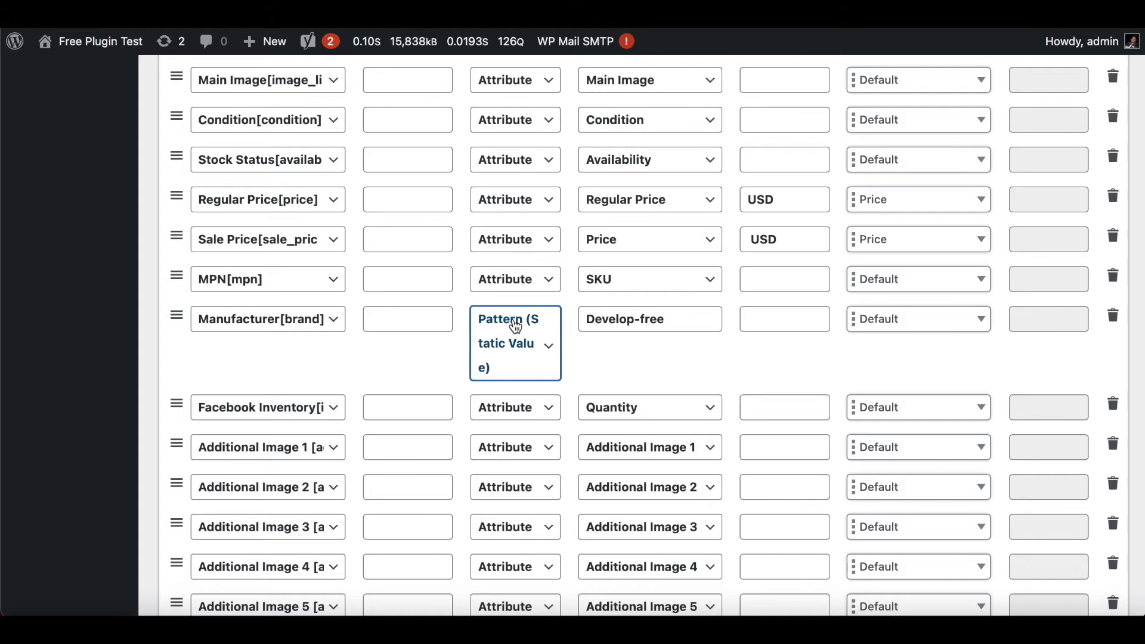
pyautogui.click(666, 319)
pyautogui.moveTo(665, 319); pyautogui.dragTo(587, 319)
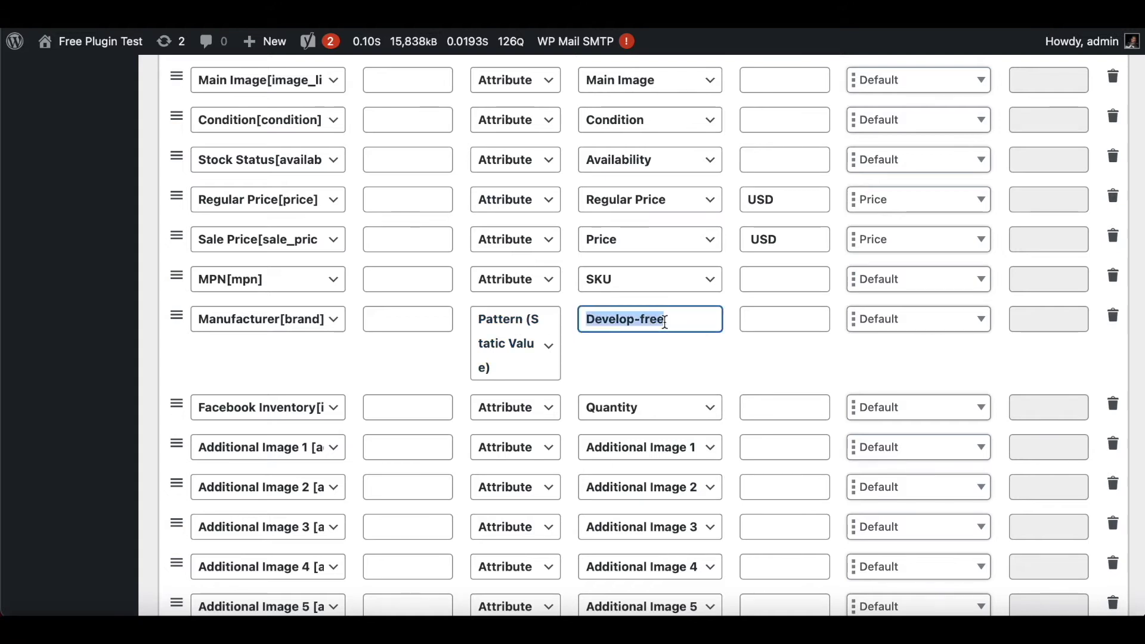
pyautogui.write('M')
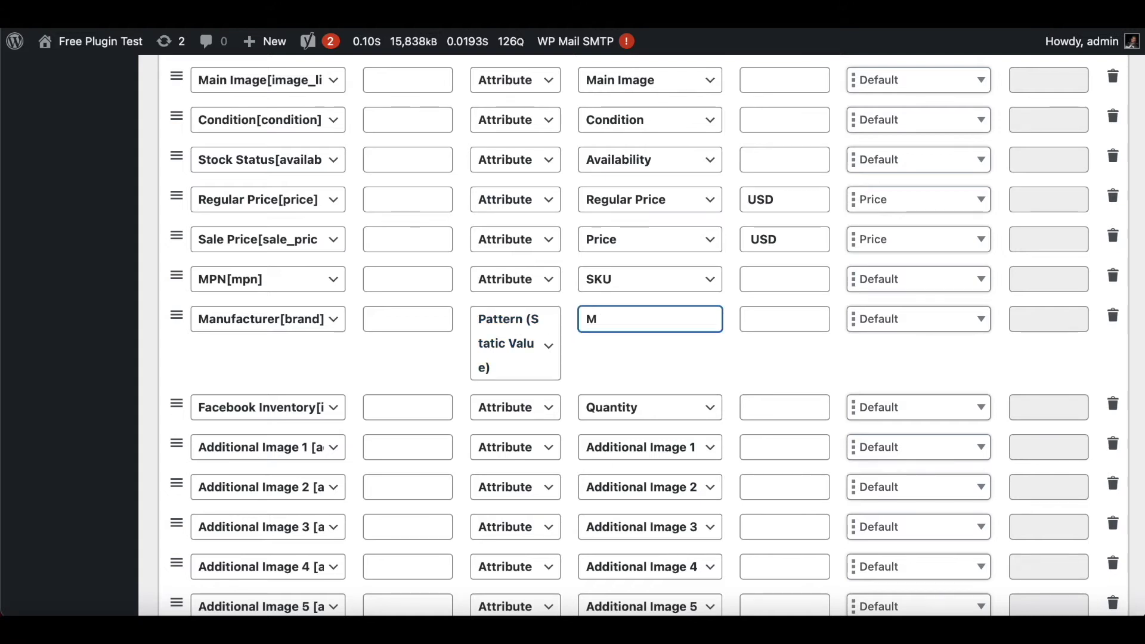
pyautogui.write('y Brand')
pyautogui.hotkey('shift', 'Tab')
pyautogui.scroll(-2, 401, 368)
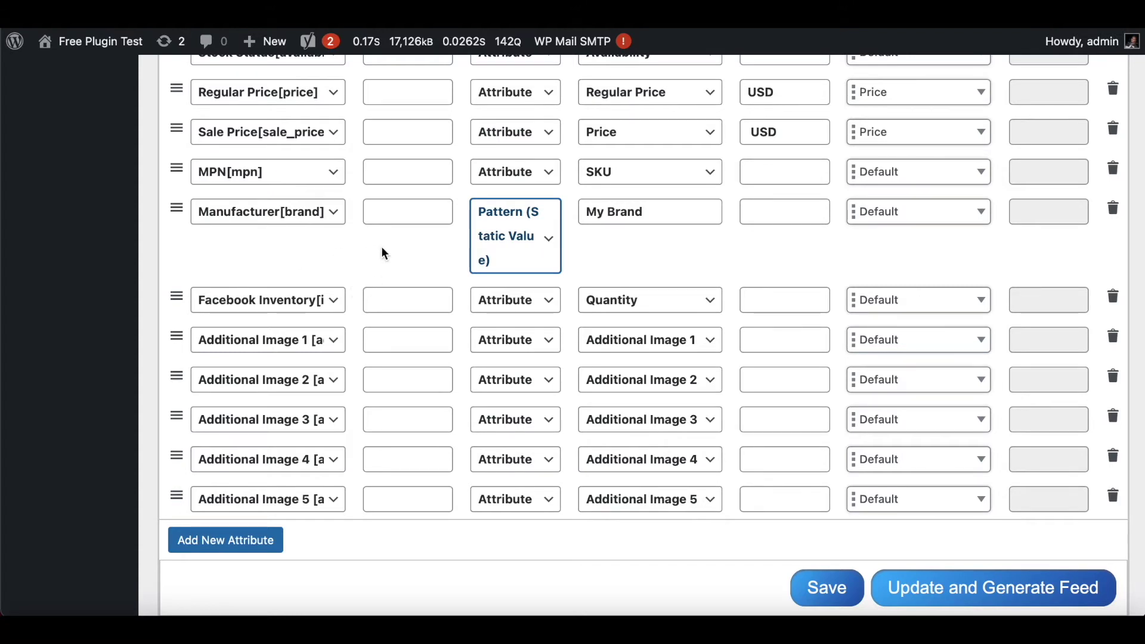
# Update the myfbfeed1 feed settings and regenerate its XML file
pyautogui.click(970, 592)
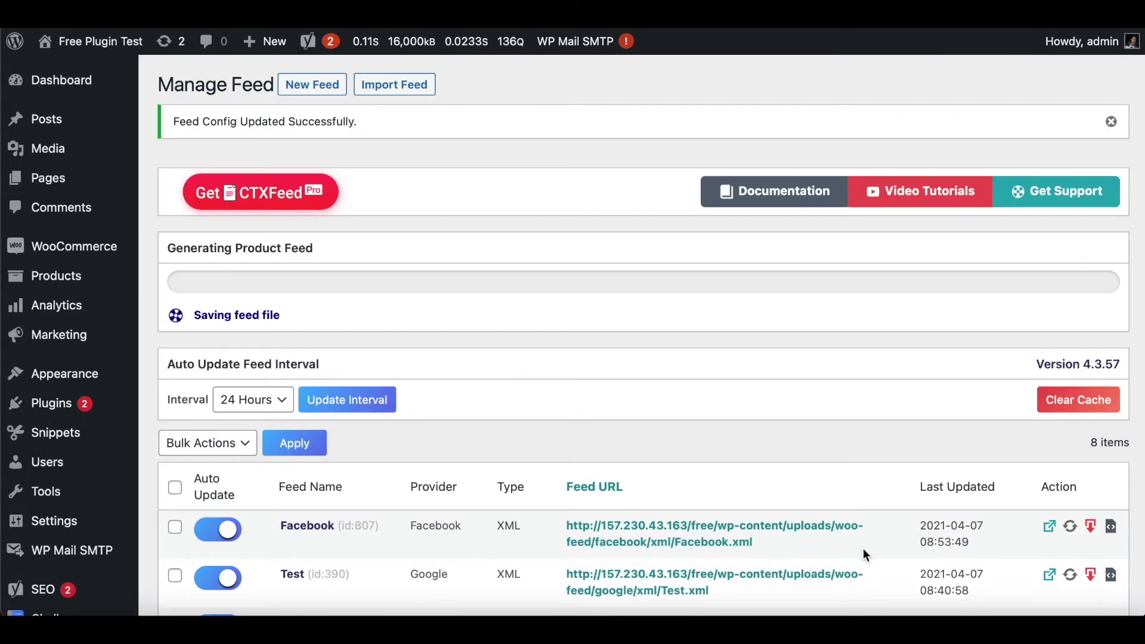
pyautogui.scroll(-3, 722, 522)
pyautogui.scroll(-3, 640, 510)
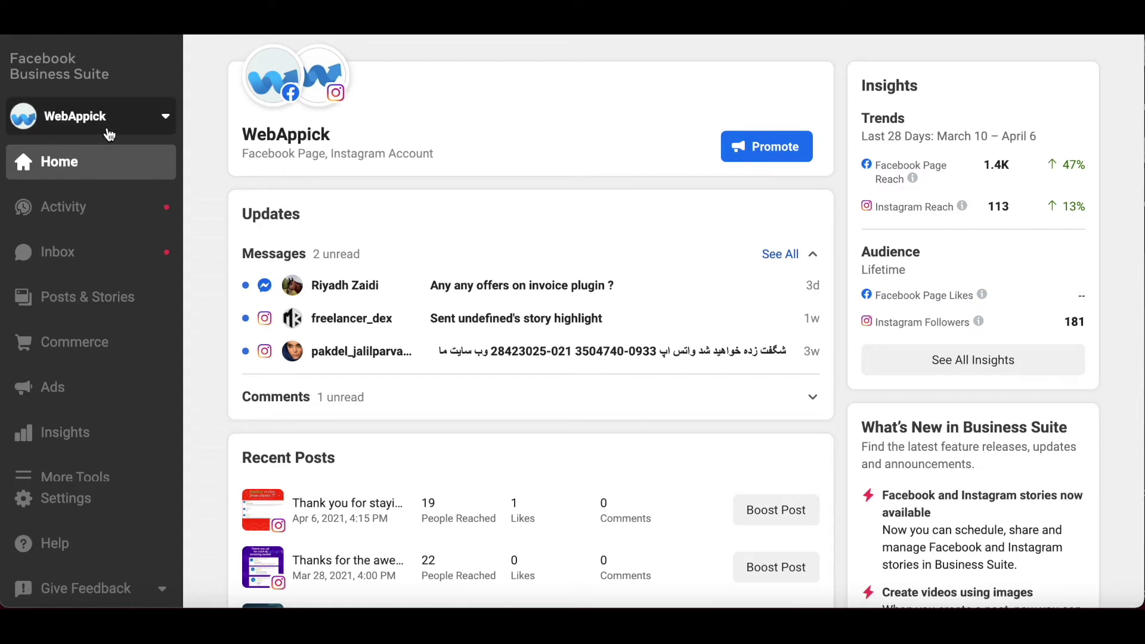
# Go to Commerce Manager from the Business Suite sidebar
pyautogui.click(72, 351)
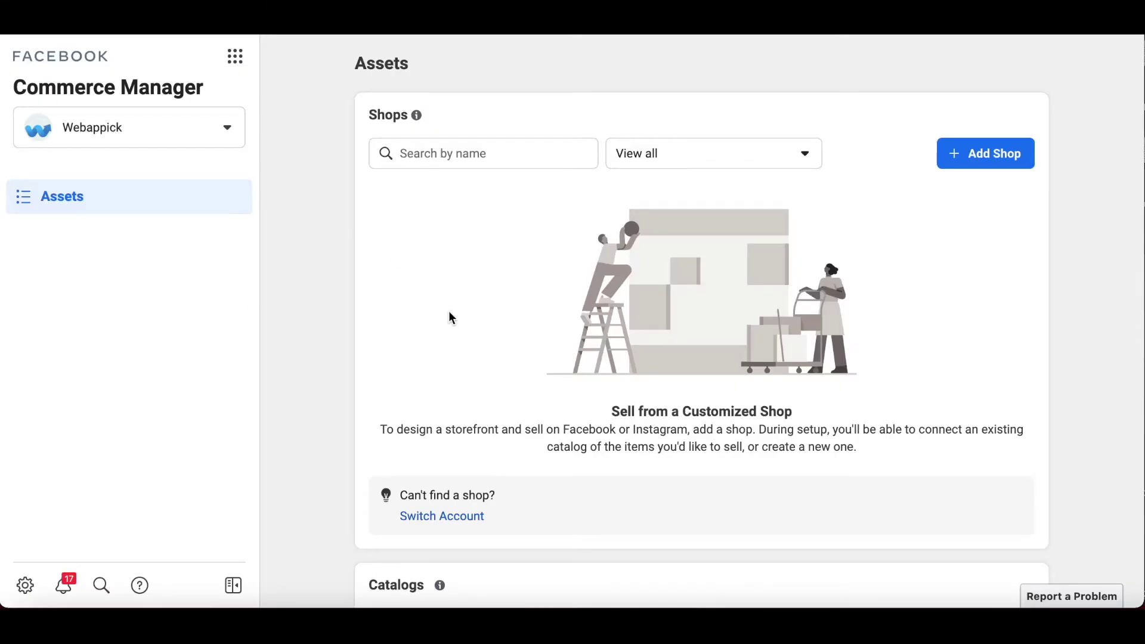
pyautogui.scroll(-5, 448, 311)
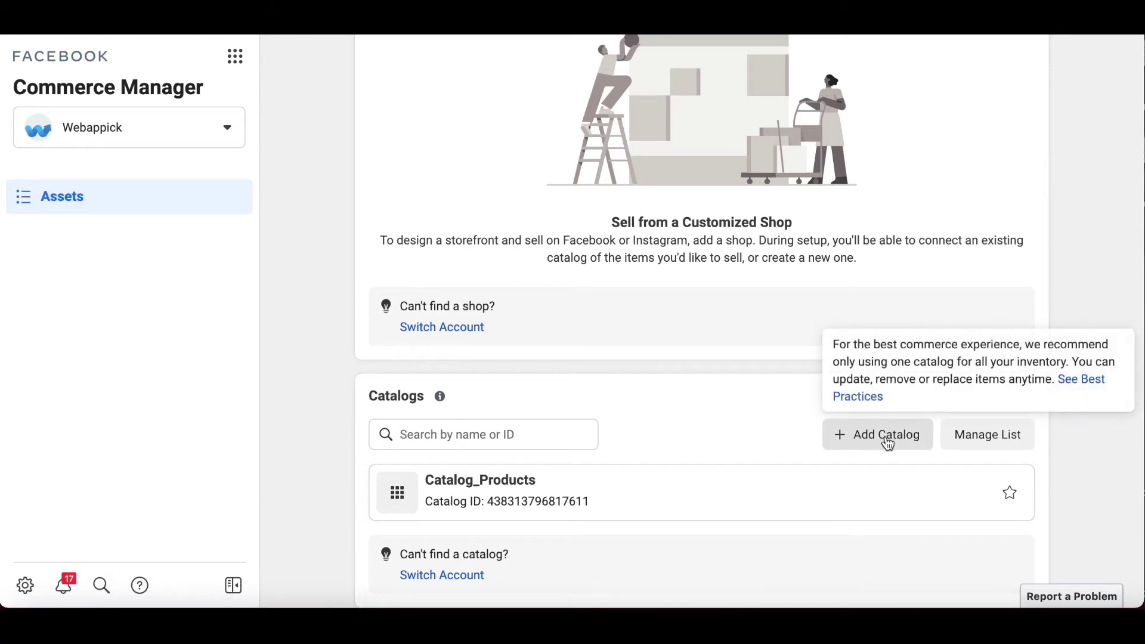
pyautogui.moveTo(702, 492)
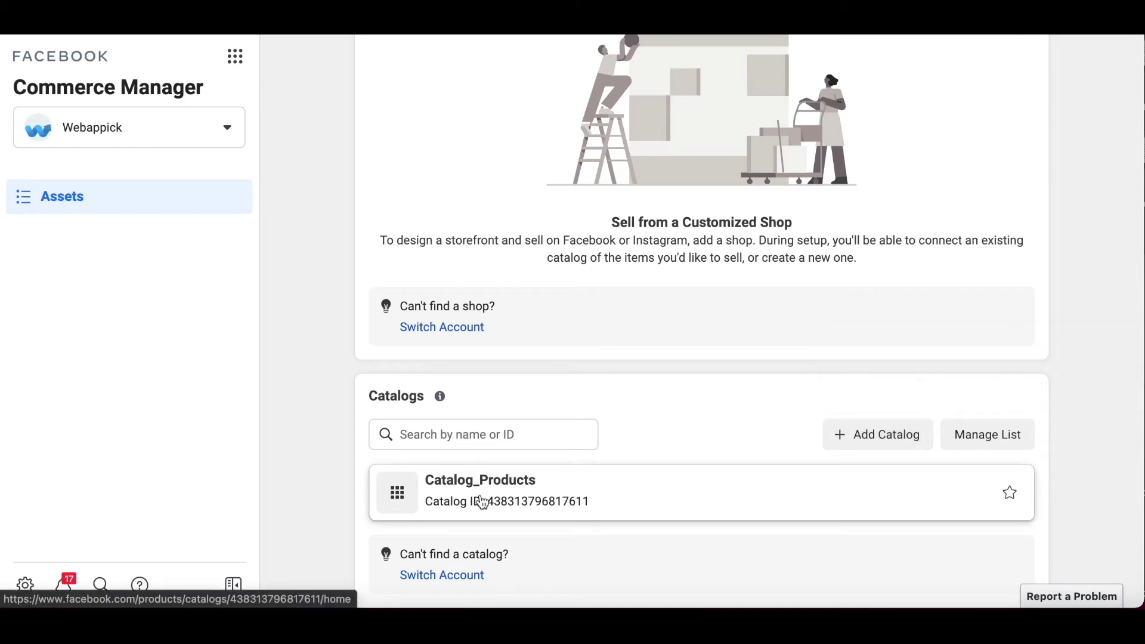
# Open the Catalog_Products catalog and choose Add Items
pyautogui.click(482, 504)
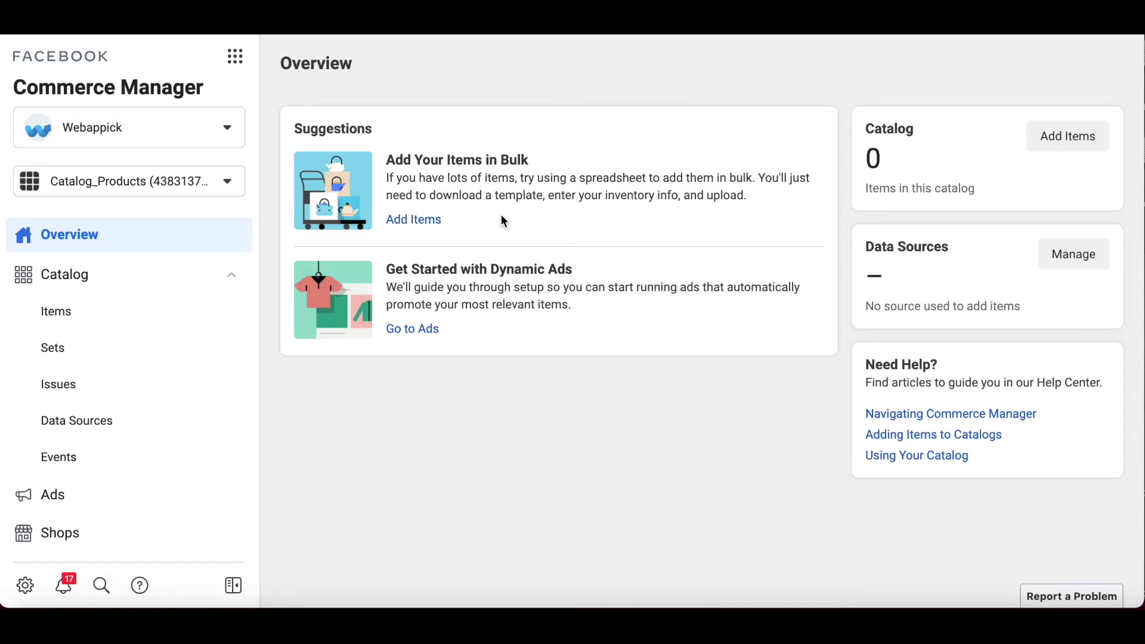
pyautogui.click(401, 224)
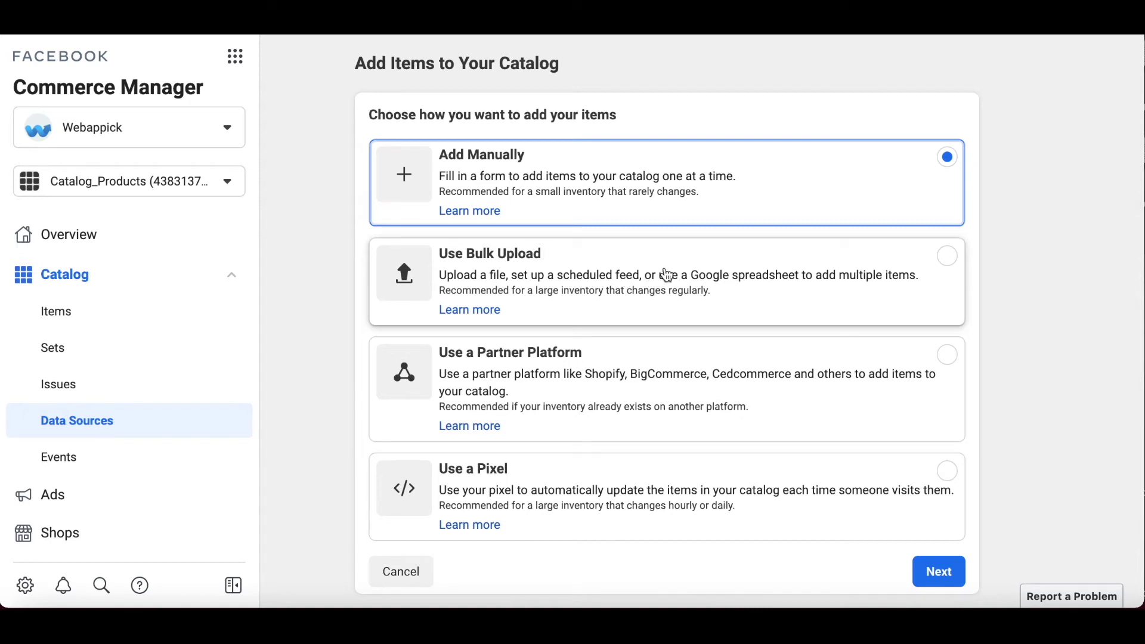
# Pick bulk upload with a scheduled website feed and reach the feed URL field
pyautogui.click(948, 257)
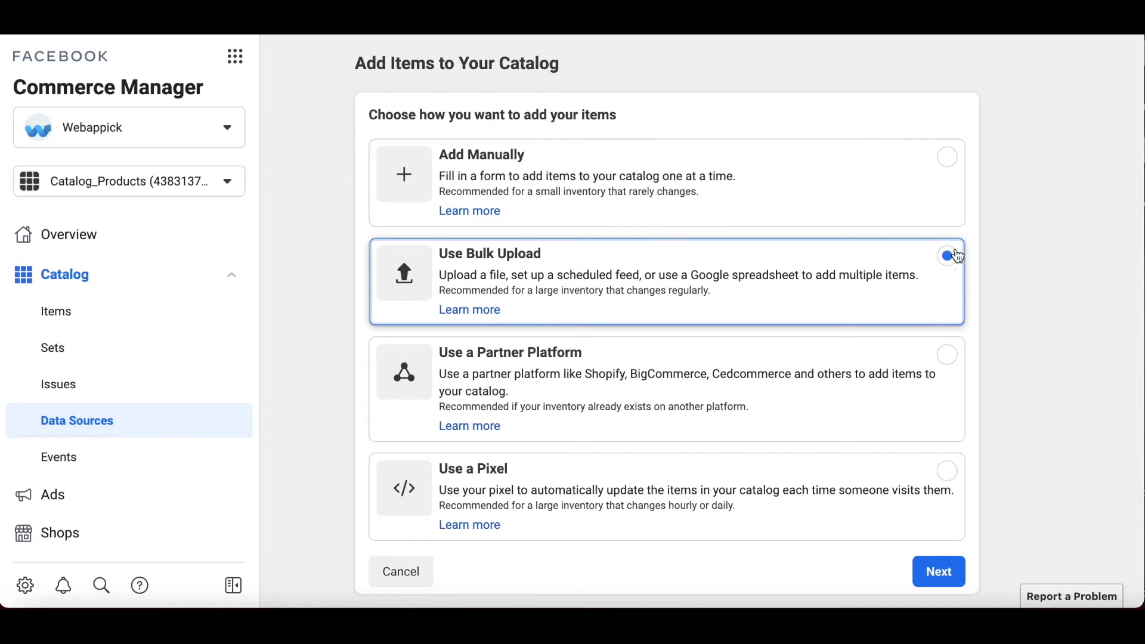
pyautogui.click(939, 577)
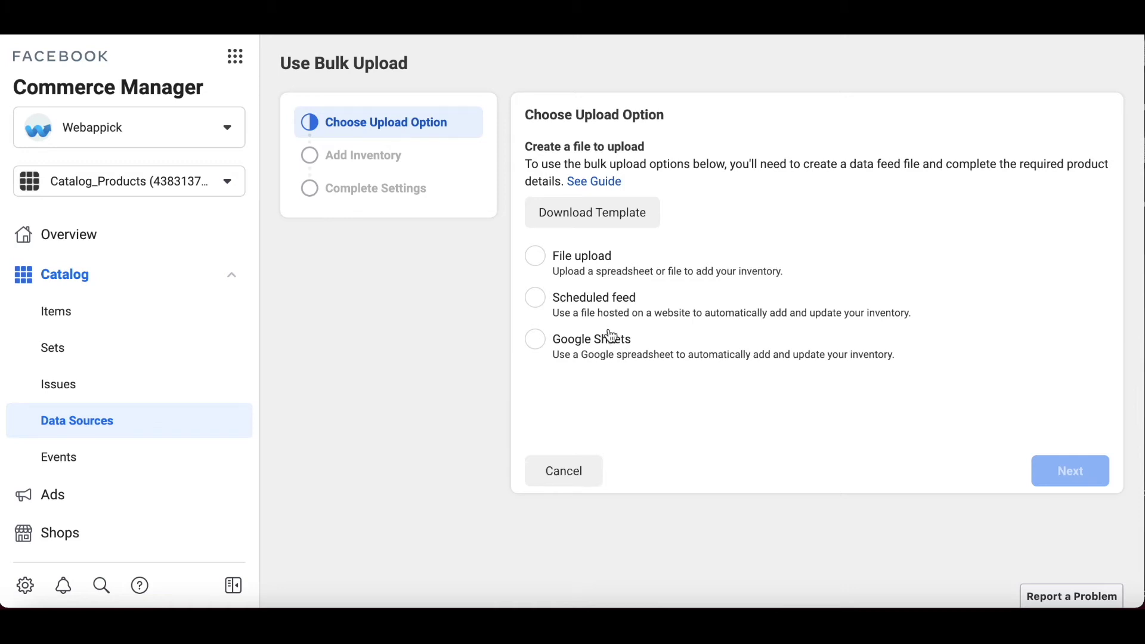
pyautogui.click(535, 299)
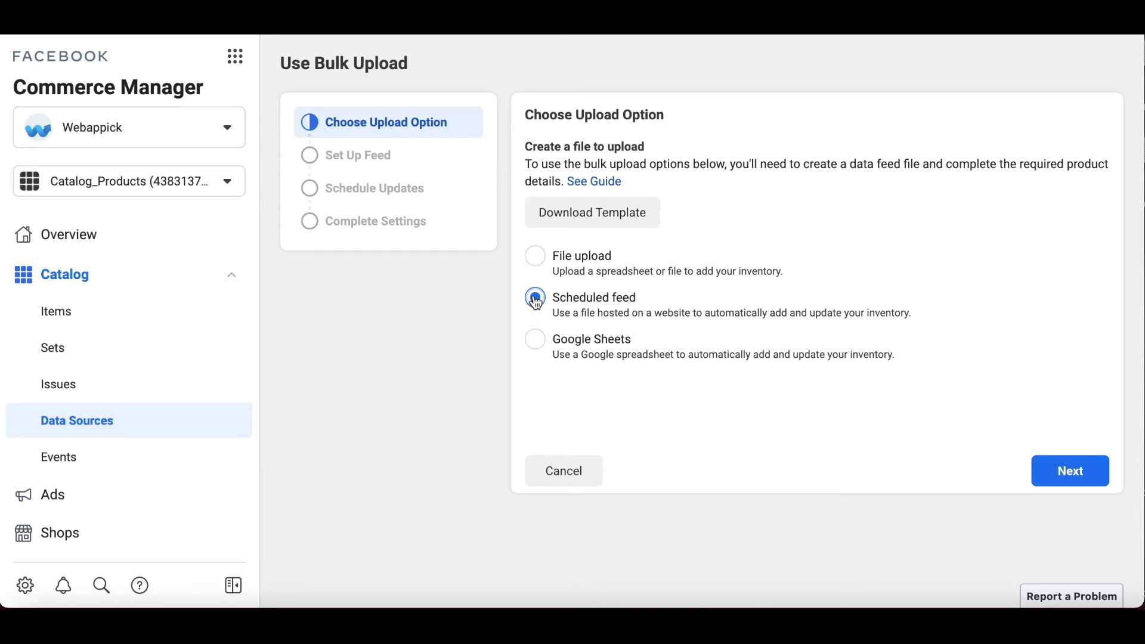
pyautogui.click(1072, 472)
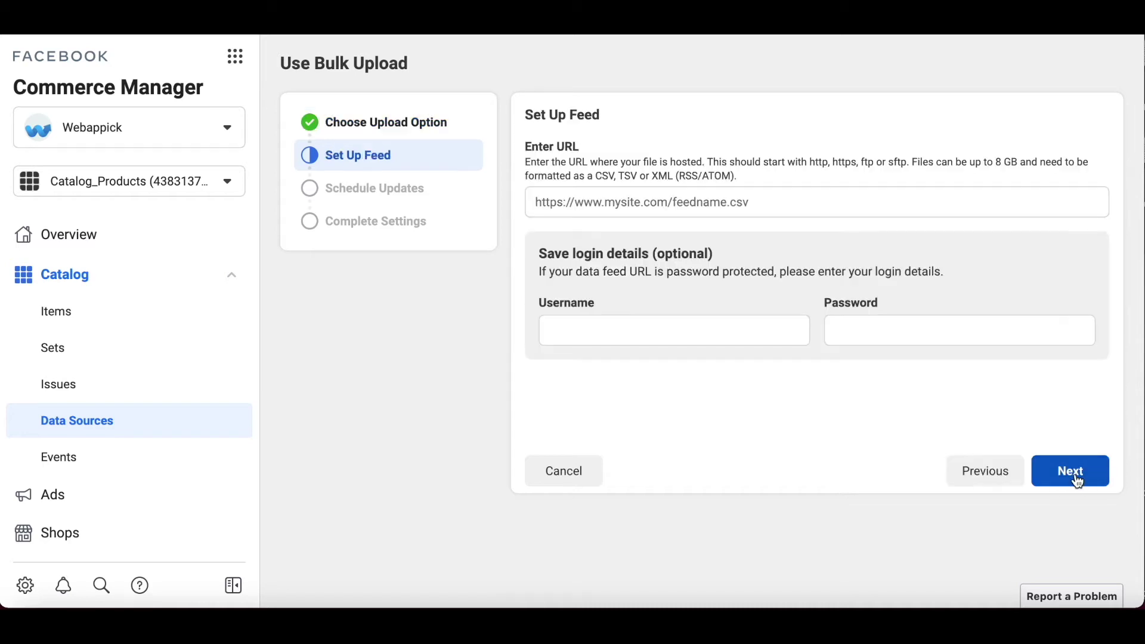
pyautogui.click(627, 202)
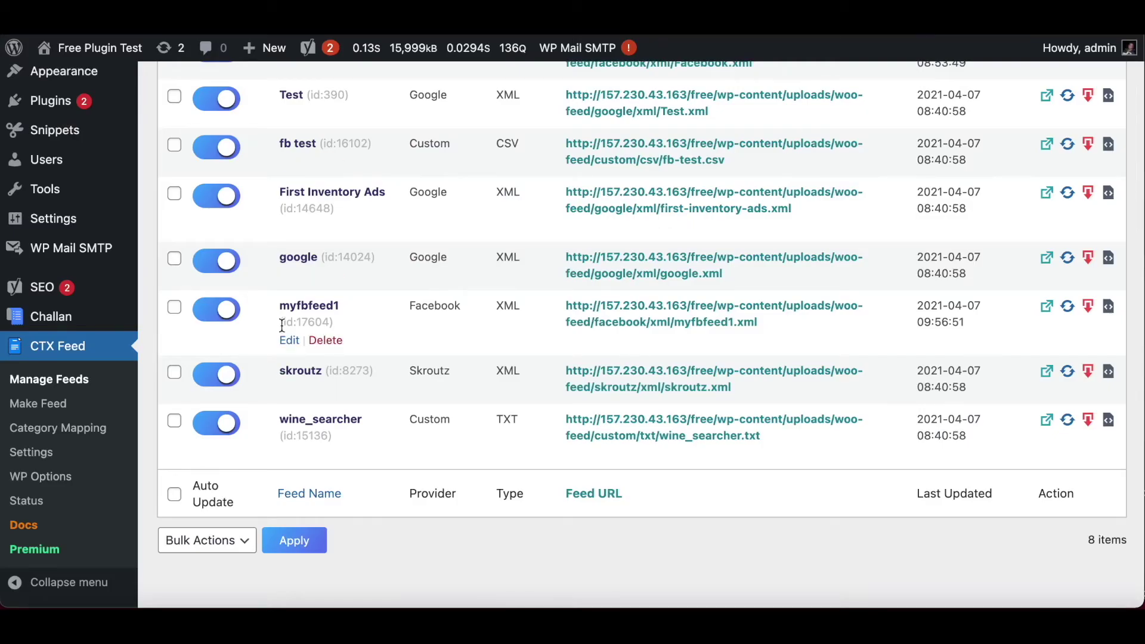
# Paste the copied myfbfeed1 XML feed URL into the feed URL field
pyautogui.click(767, 322)
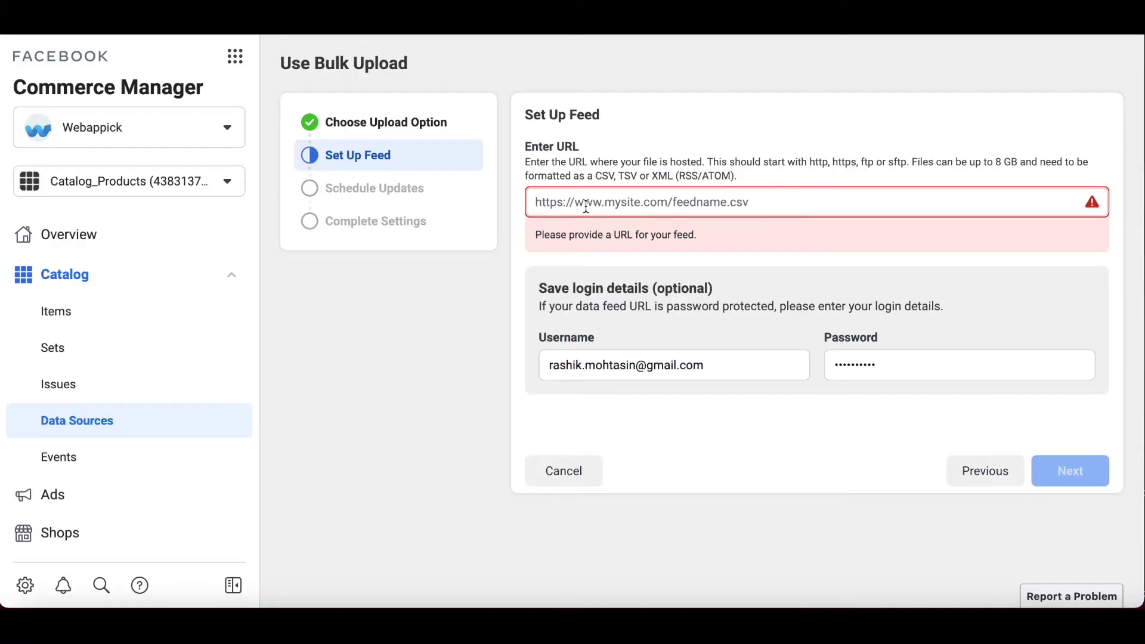
pyautogui.rightClick(585, 205)
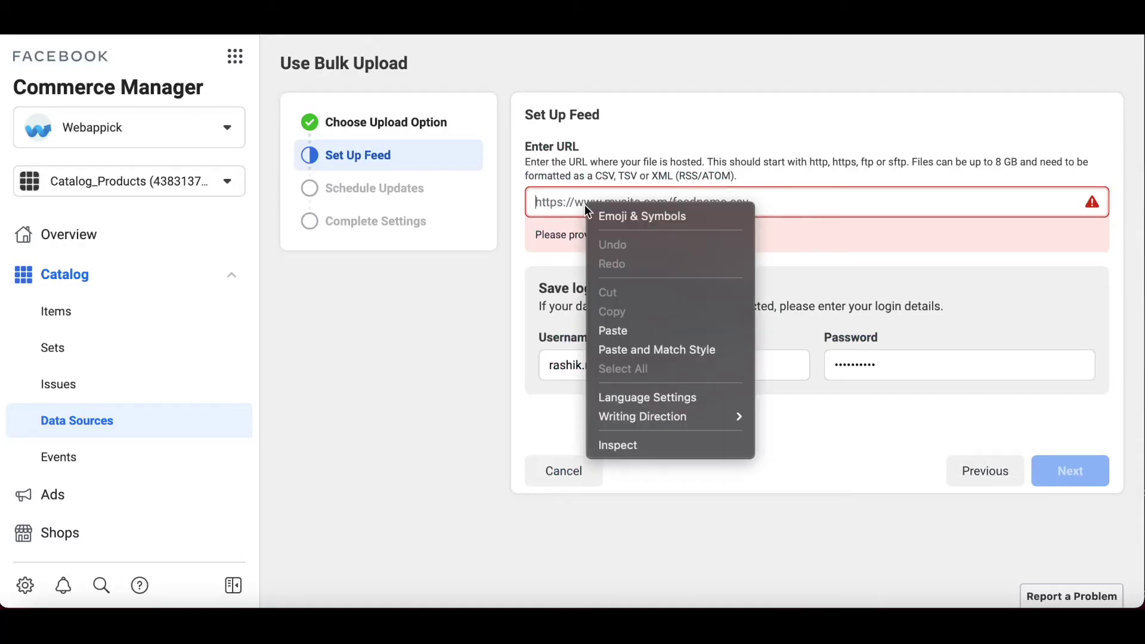
pyautogui.click(618, 328)
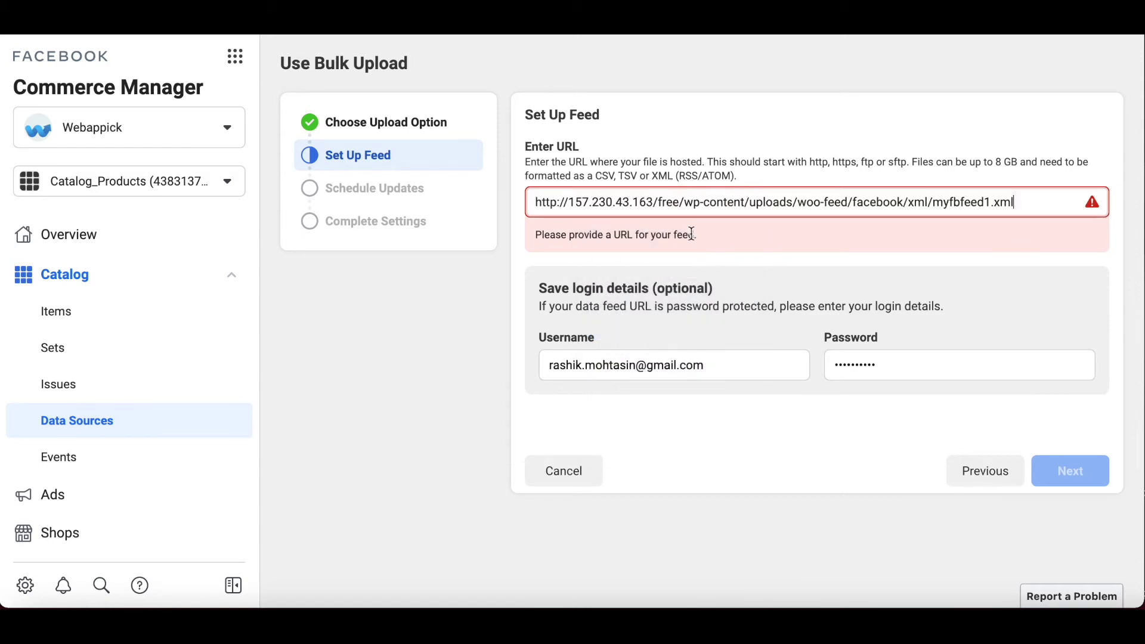
# Clear the prefilled username and password, then continue to Schedule Updates
pyautogui.click(665, 364)
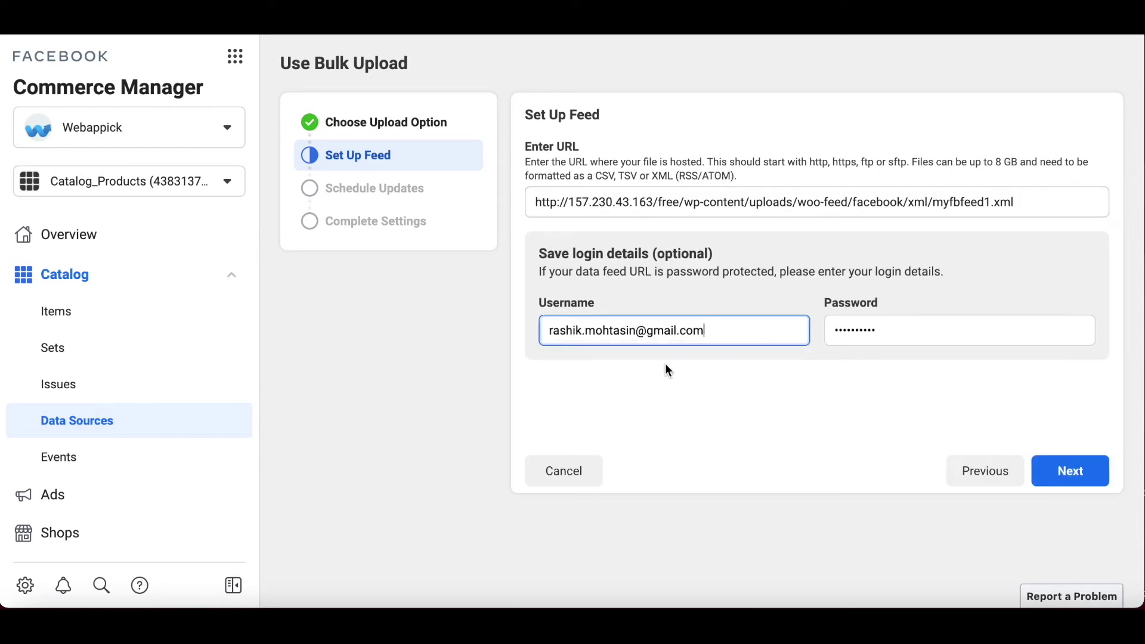
pyautogui.doubleClick(640, 331)
pyautogui.press('BackSpace')
pyautogui.doubleClick(855, 329)
pyautogui.press('BackSpace')
pyautogui.click(748, 389)
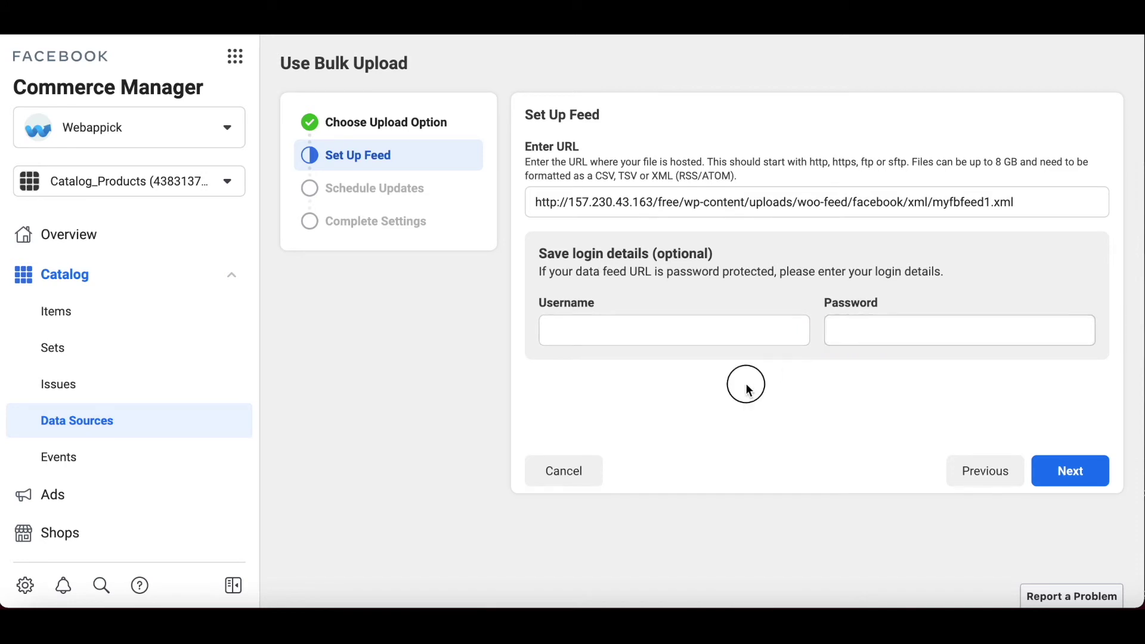
pyautogui.click(1079, 473)
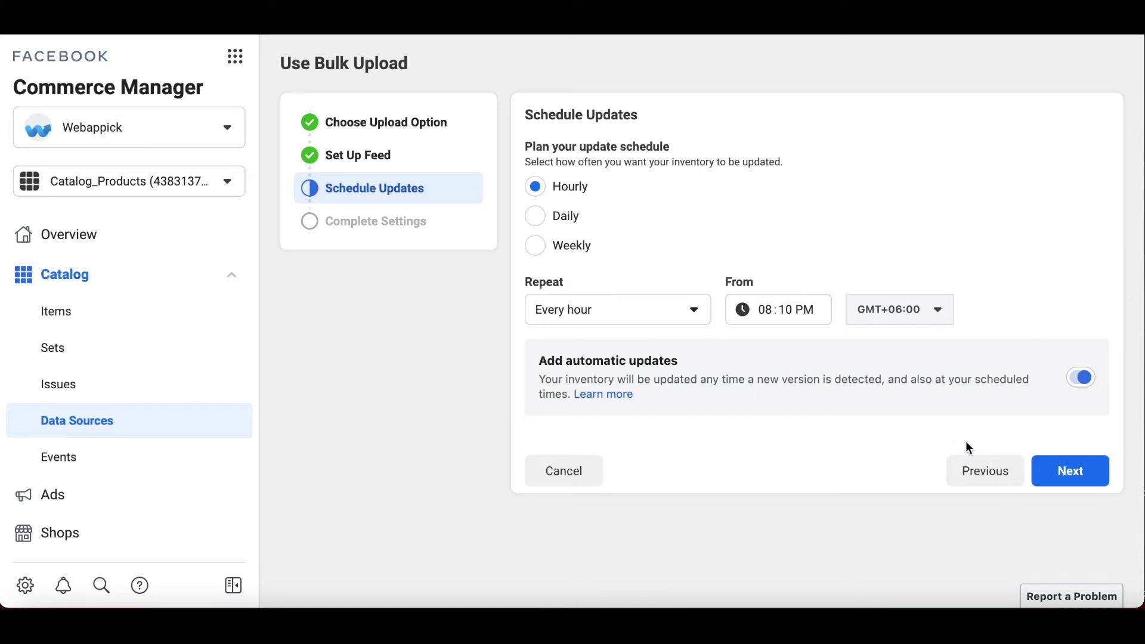
# Keep the hourly schedule and select the default data source name to replace it
pyautogui.click(1082, 478)
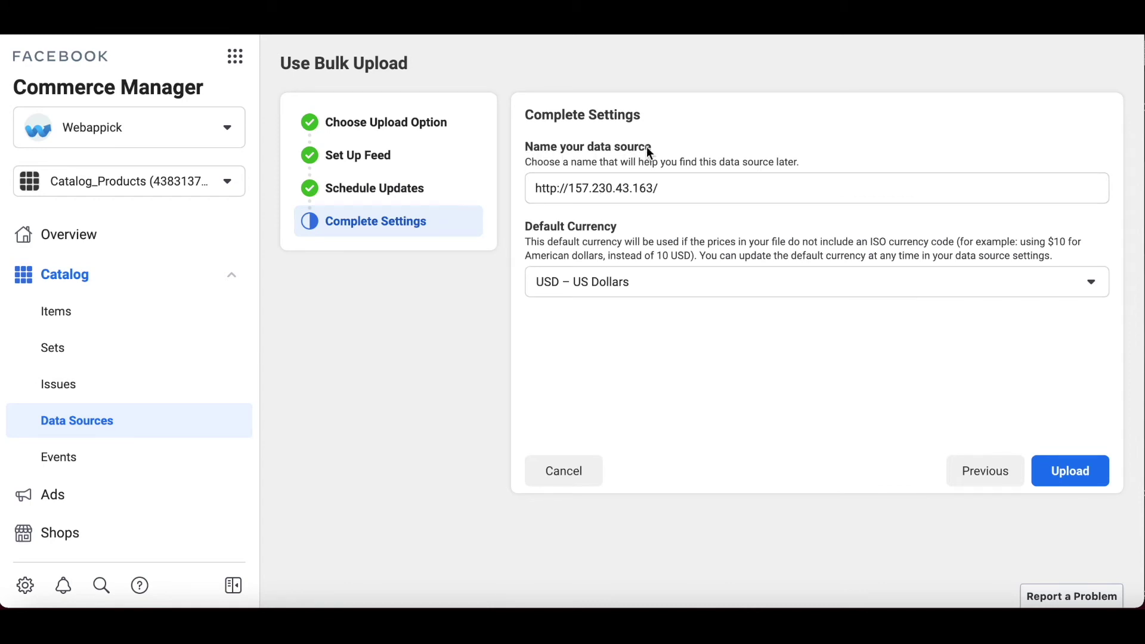
pyautogui.click(670, 186)
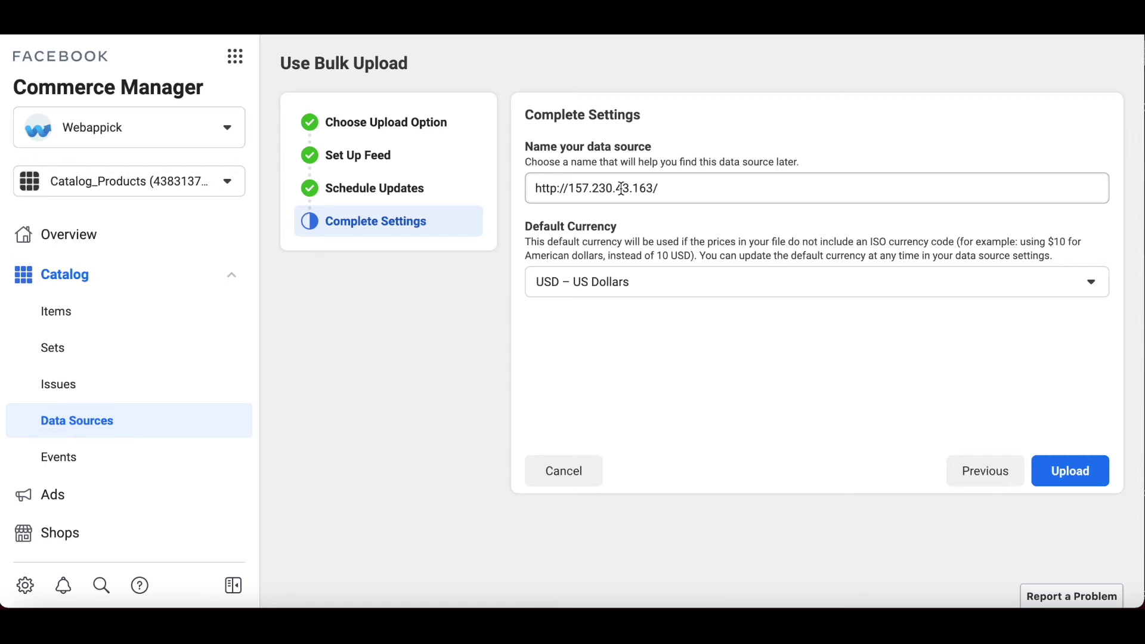
pyautogui.tripleClick(621, 187)
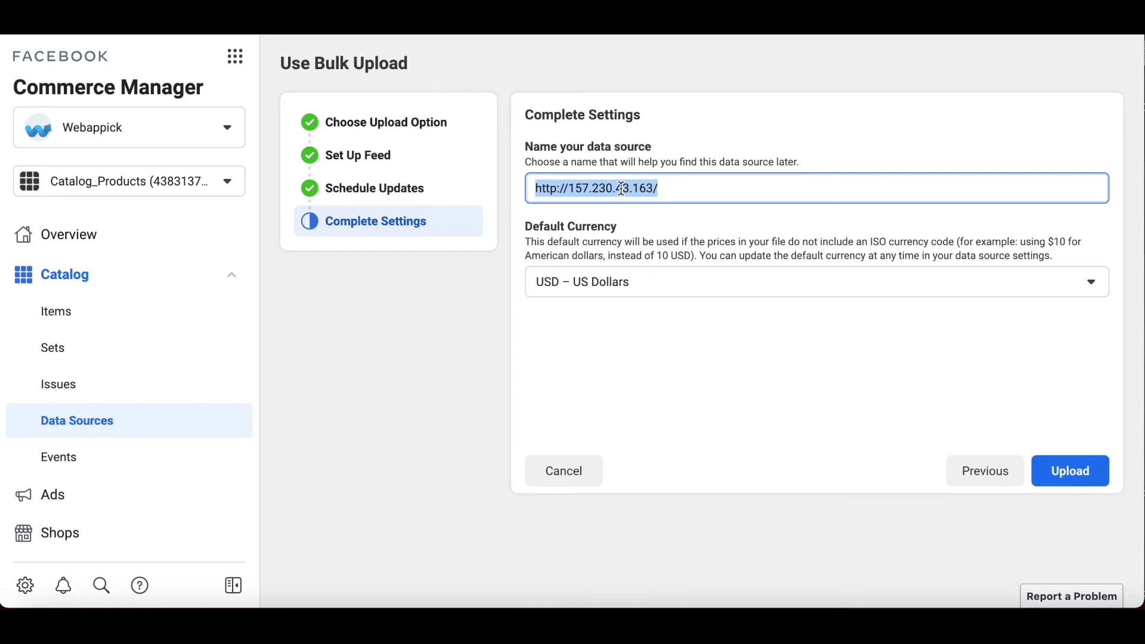
pyautogui.write('MyWebsitefeed')
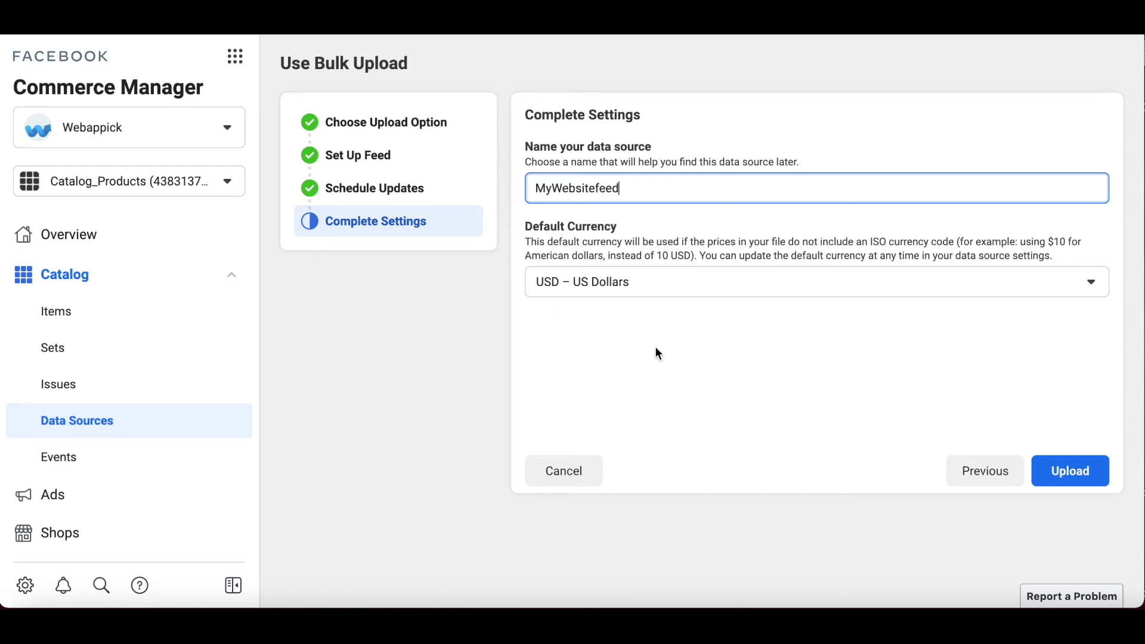
# Upload the feed to finish creating the MyWebsitefeed data source
pyautogui.click(1071, 471)
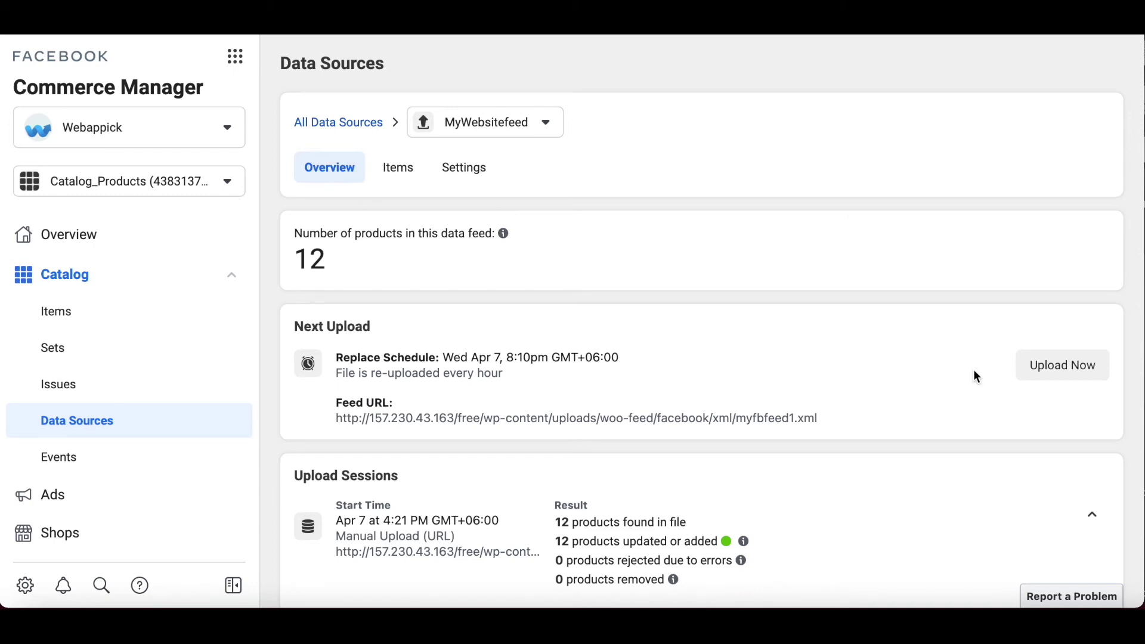
# Trigger Upload Now and Request Update Now for MyWebsitefeed's hourly schedule
pyautogui.click(1049, 367)
pyautogui.scroll(-1, 849, 371)
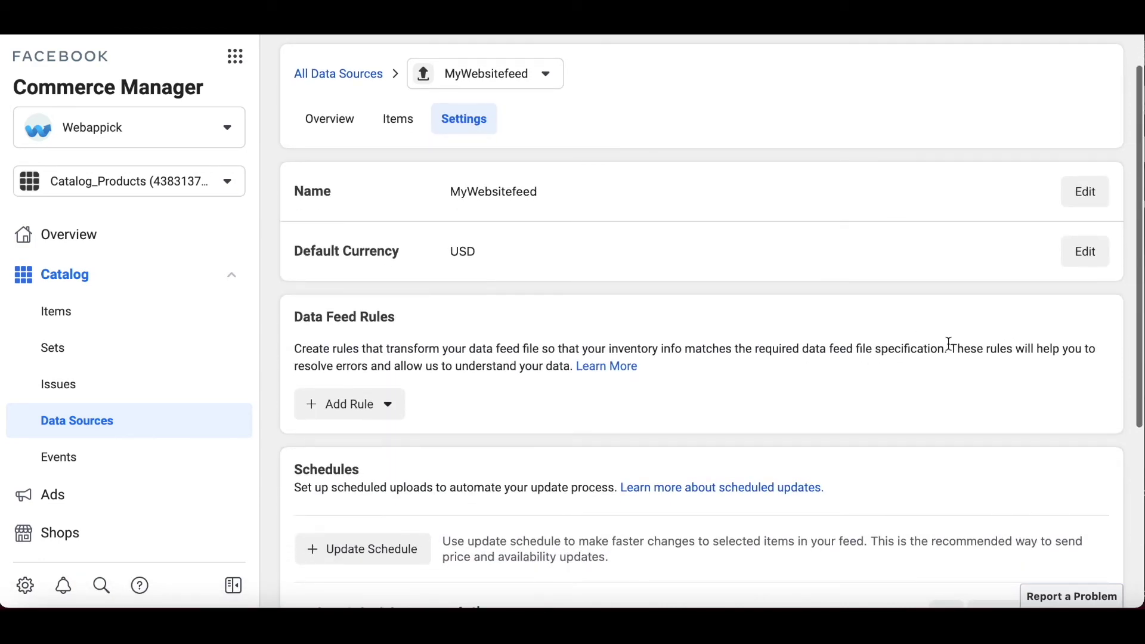
pyautogui.scroll(-3, 941, 398)
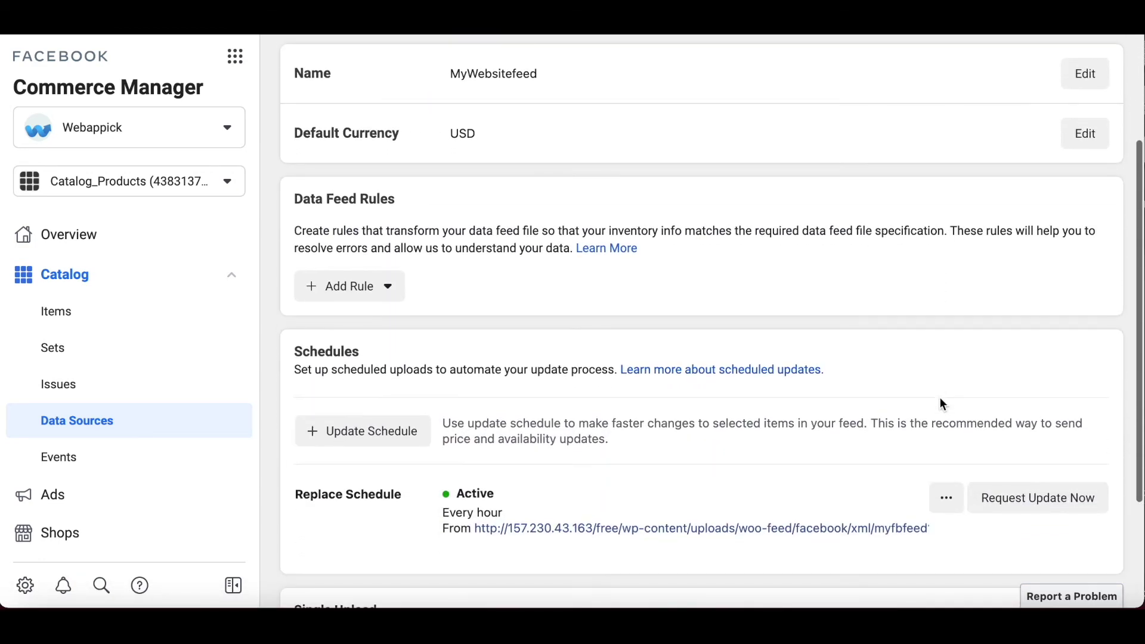
pyautogui.click(1025, 508)
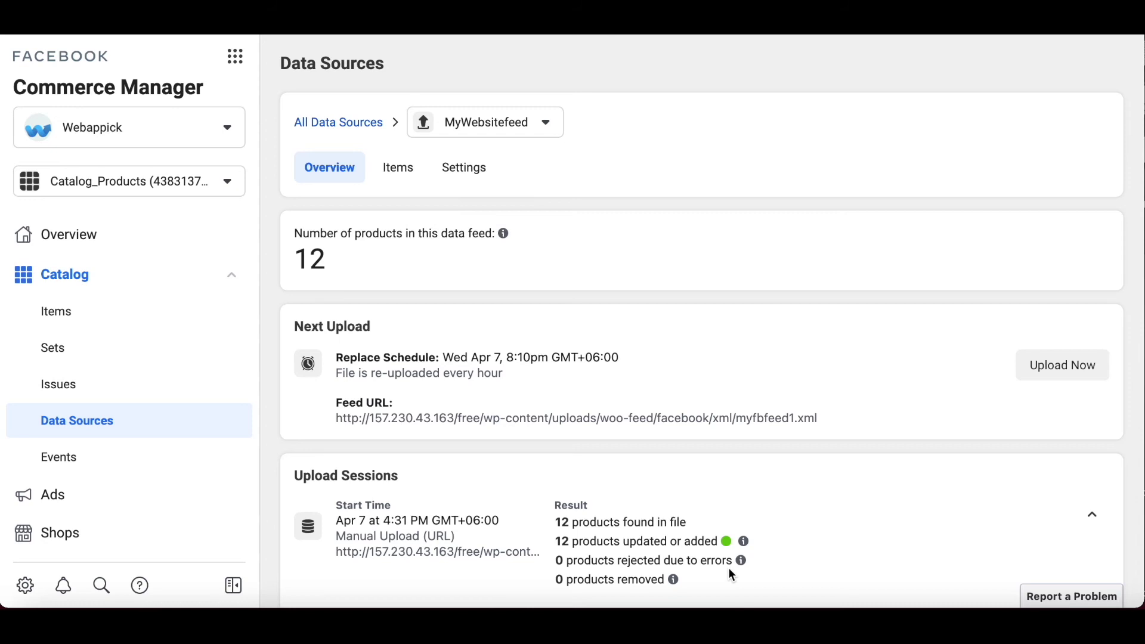
pyautogui.scroll(-2, 728, 568)
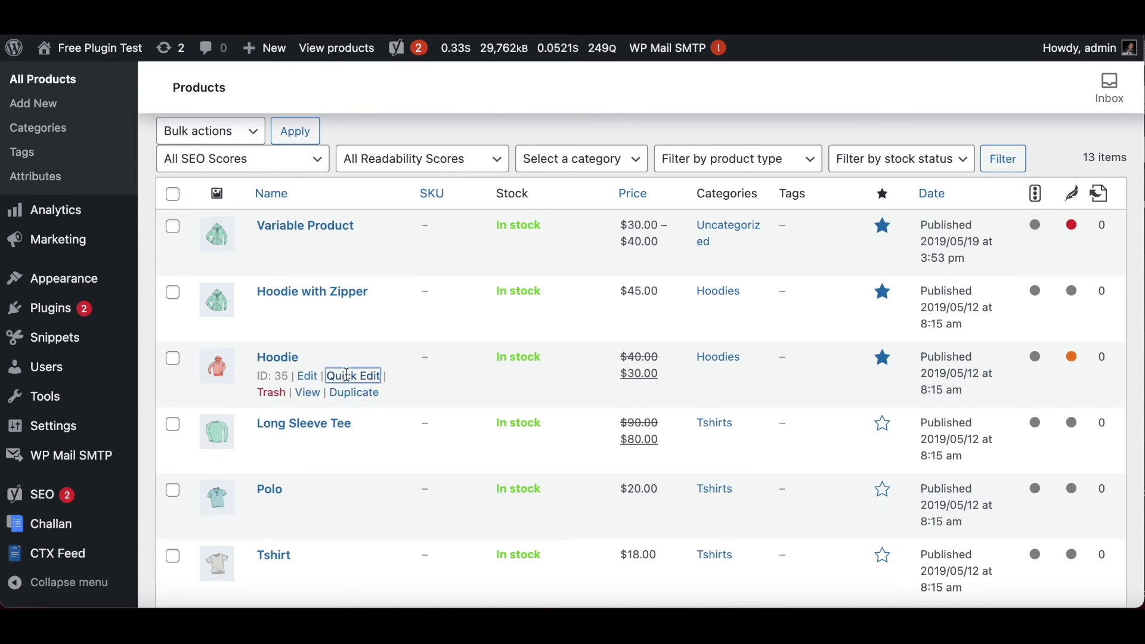
# Clear the Hoodie's regular price (40) and sale price (30) in Quick Edit and save
pyautogui.click(354, 376)
pyautogui.scroll(-3, 461, 471)
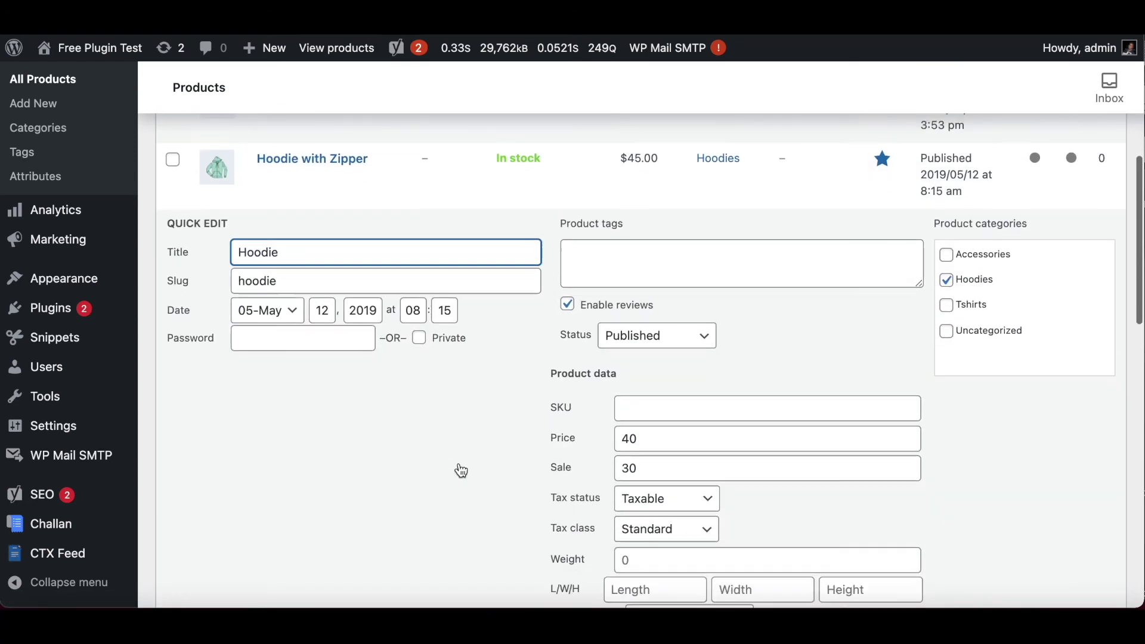
pyautogui.click(664, 438)
pyautogui.press('BackSpace')
pyautogui.press('BackSpace')
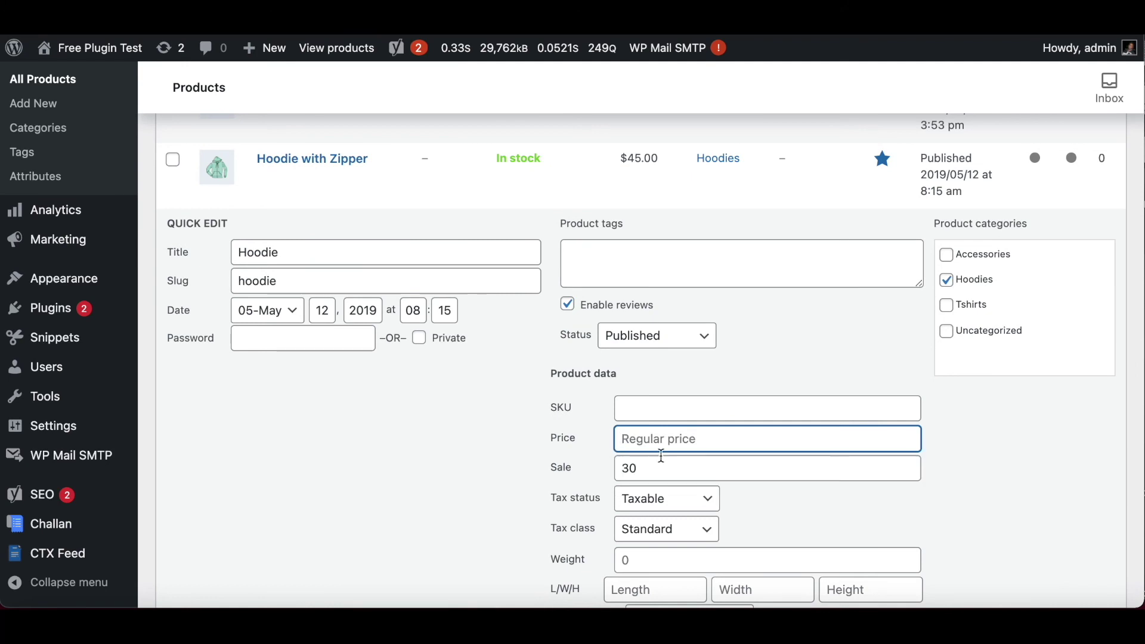
pyautogui.click(656, 468)
pyautogui.press('BackSpace')
pyautogui.press('BackSpace')
pyautogui.scroll(-3, 985, 474)
pyautogui.scroll(-2, 985, 473)
pyautogui.scroll(-1, 985, 474)
pyautogui.click(1085, 488)
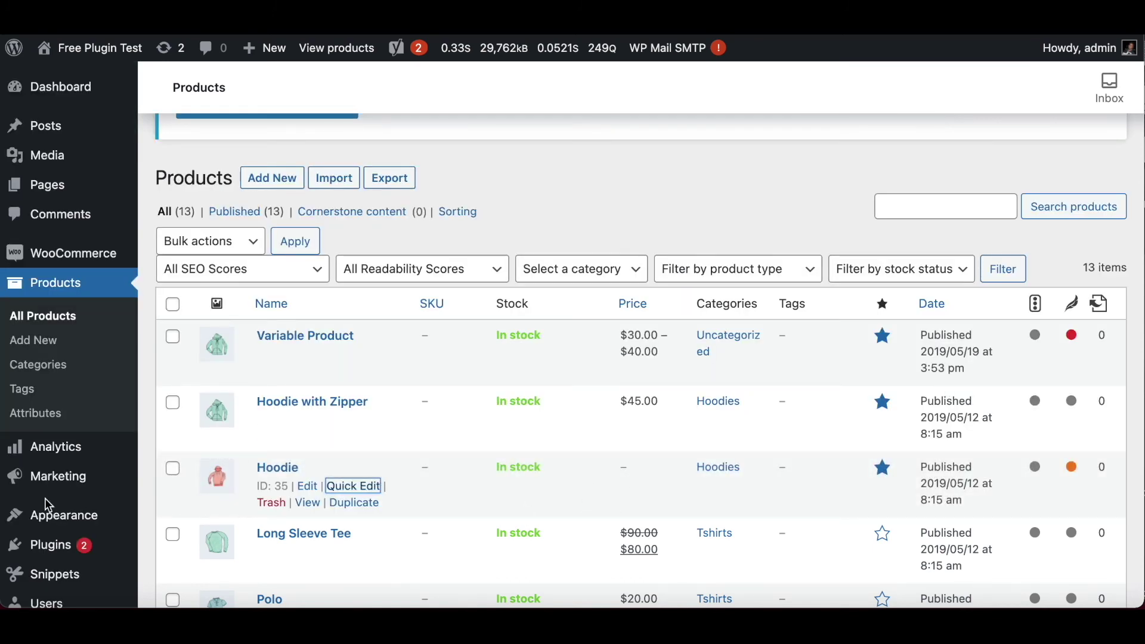
pyautogui.scroll(-4, 47, 504)
pyautogui.scroll(-4, 47, 503)
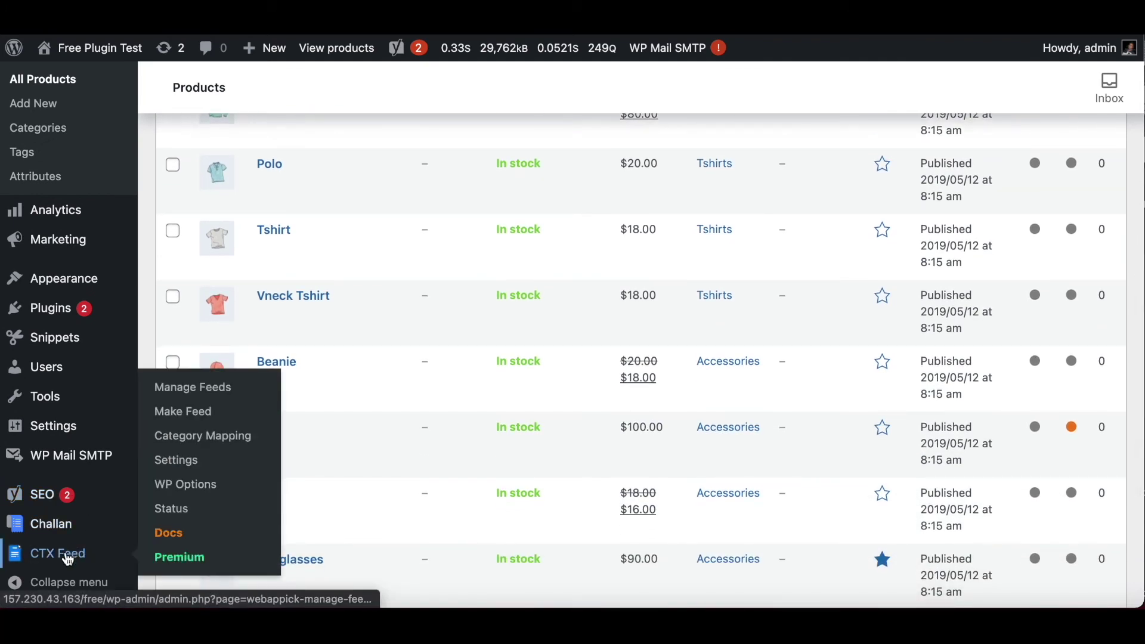
# Regenerate the myfbfeed1 feed from CTX Feed's Manage Feeds list
pyautogui.click(187, 387)
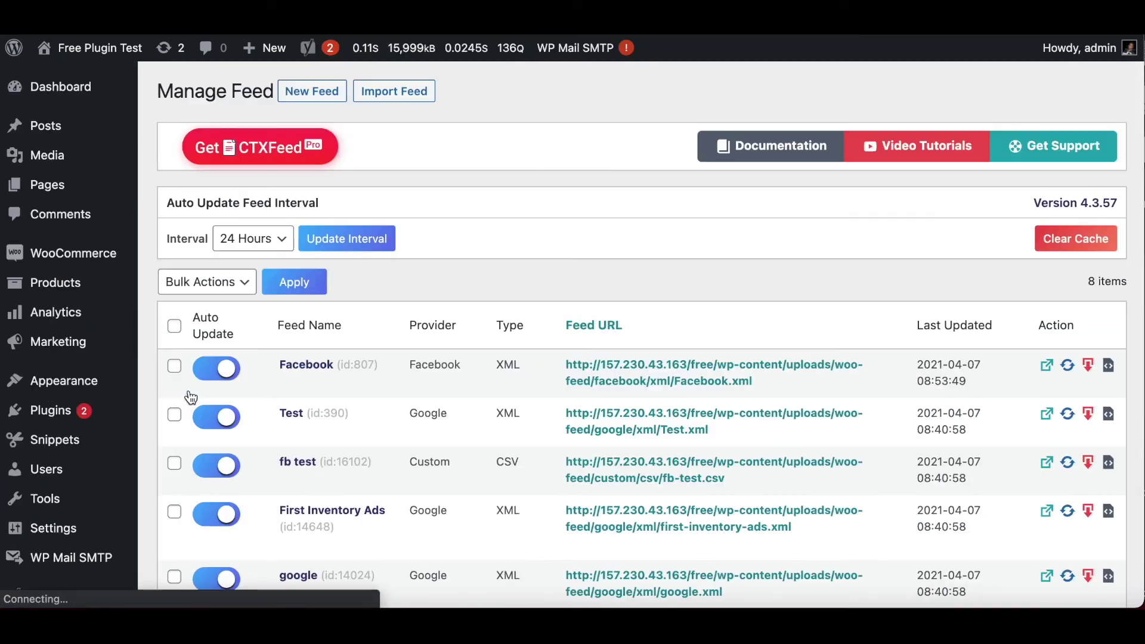
pyautogui.scroll(-5, 256, 442)
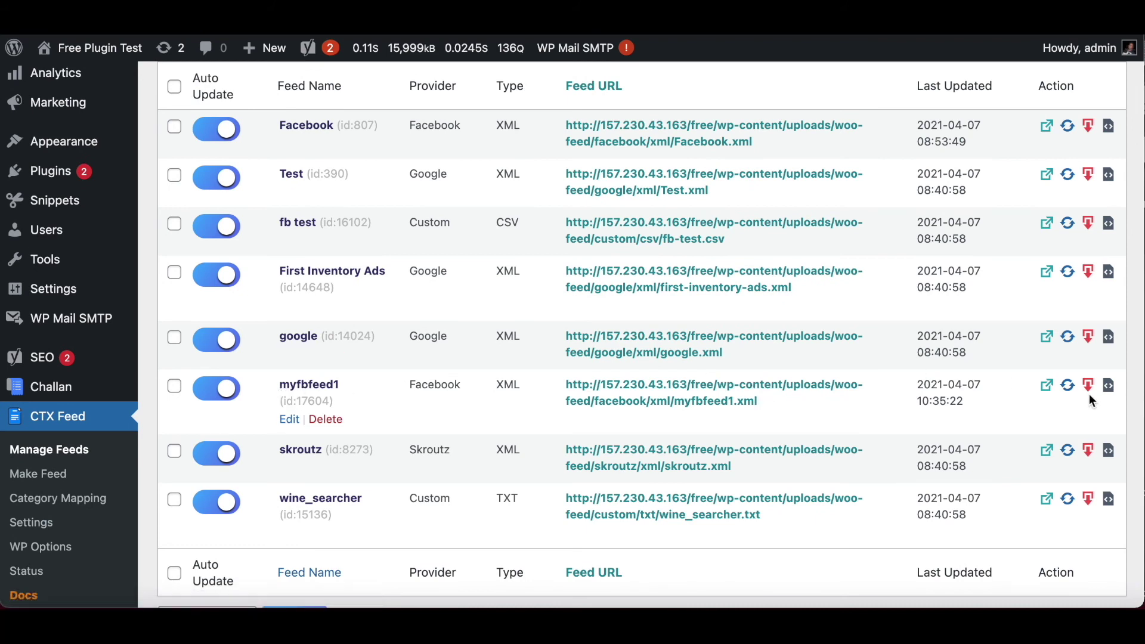
pyautogui.click(1069, 386)
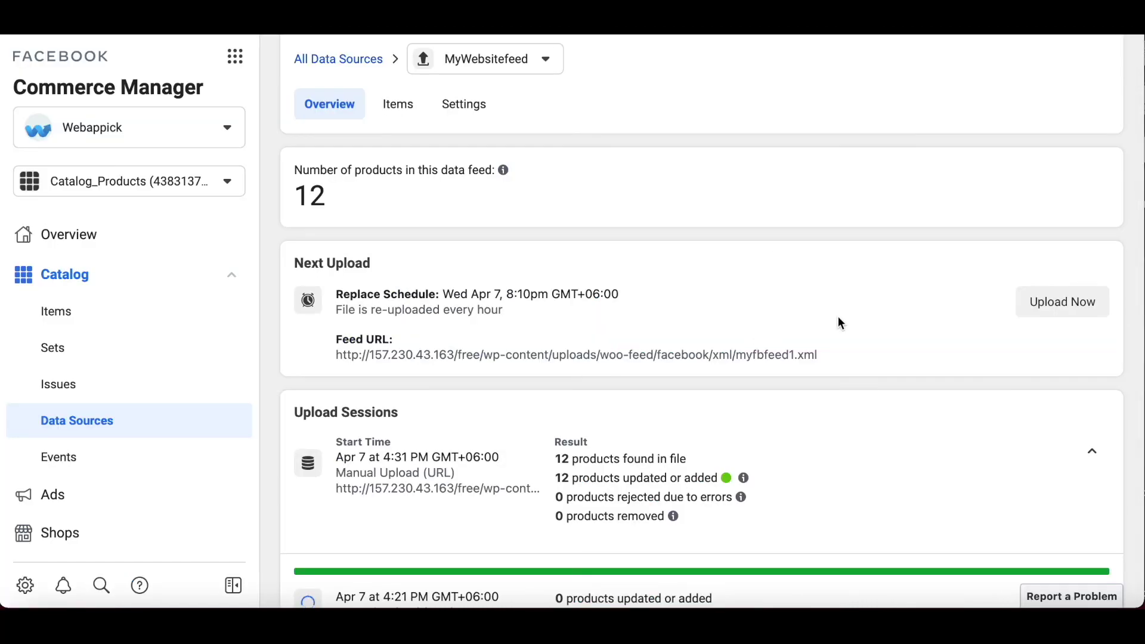
# Request an immediate update of MyWebsitefeed from its Replace Schedule settings
pyautogui.click(1054, 304)
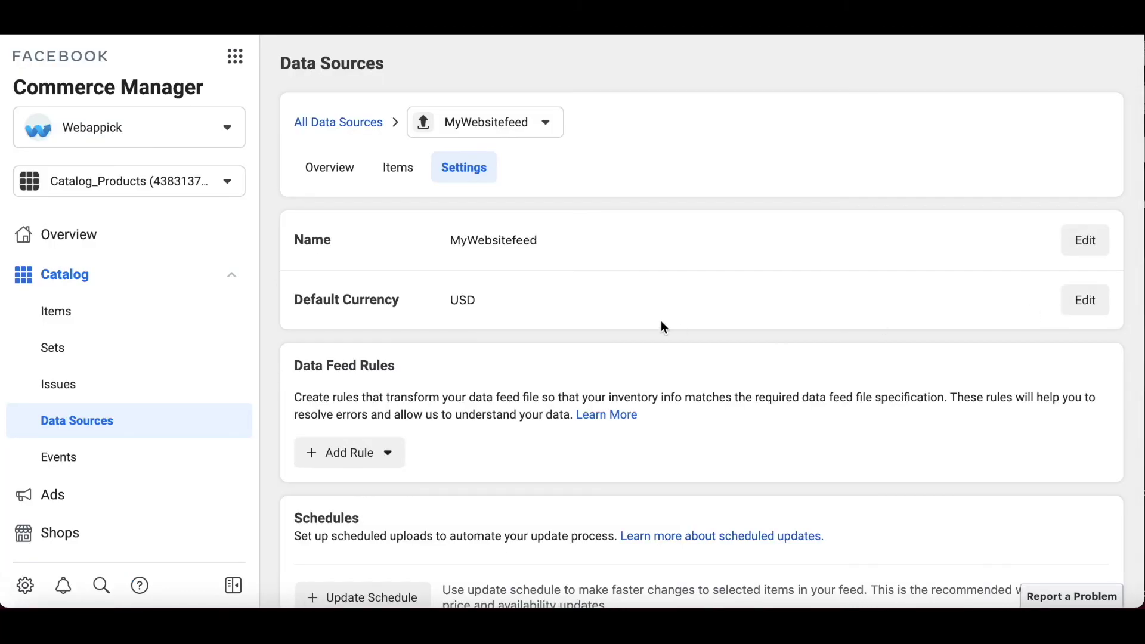
pyautogui.scroll(-3, 676, 403)
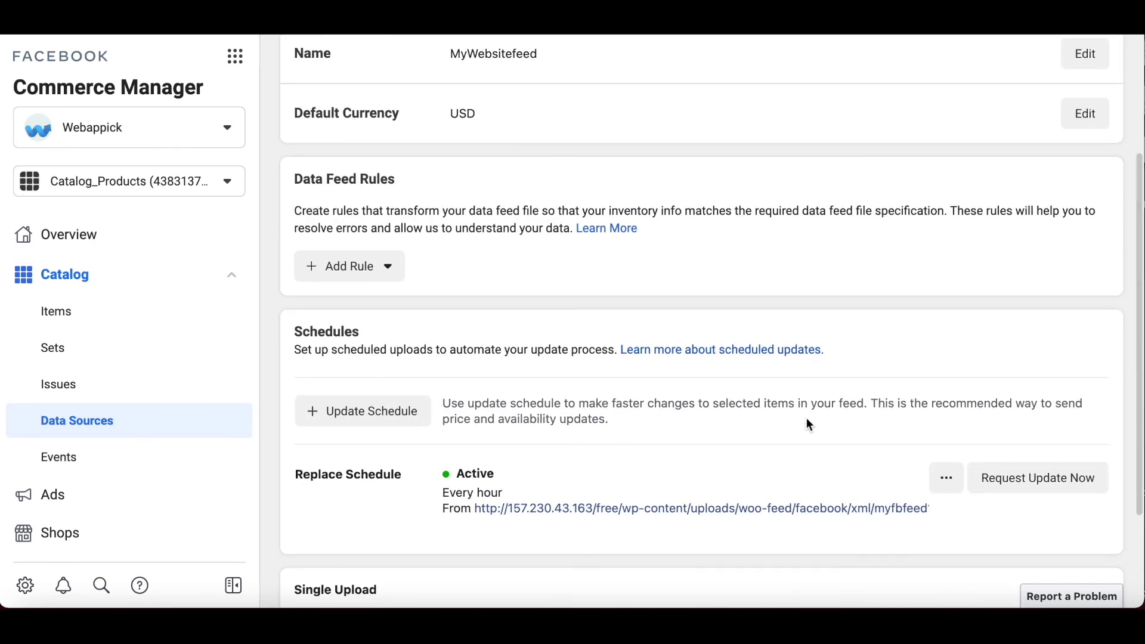
pyautogui.scroll(-2, 809, 419)
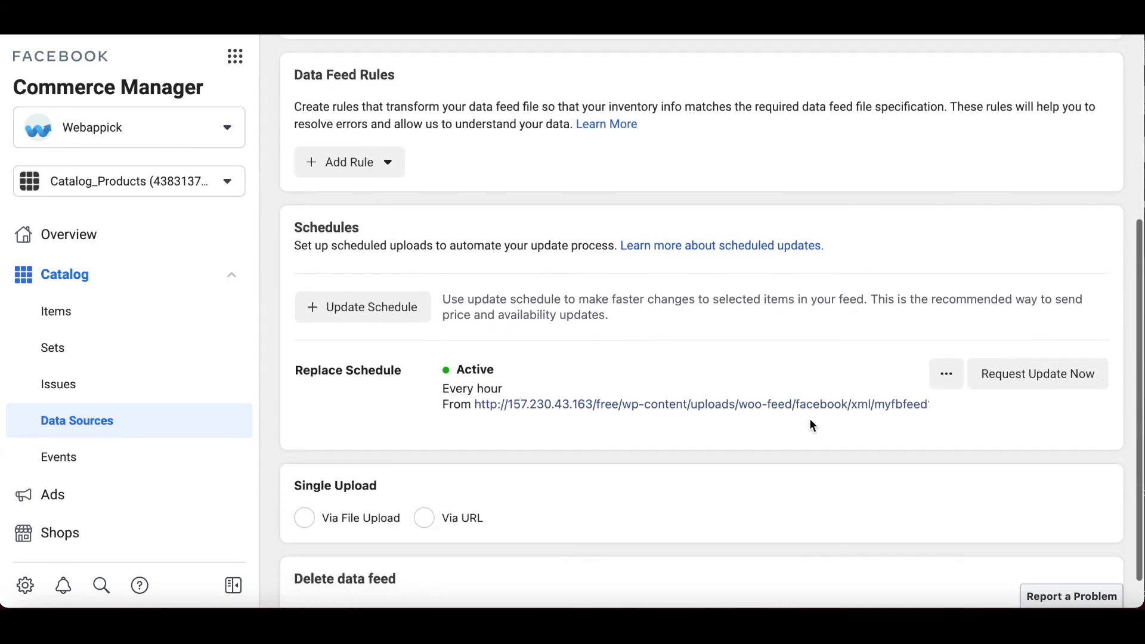
pyautogui.click(1053, 381)
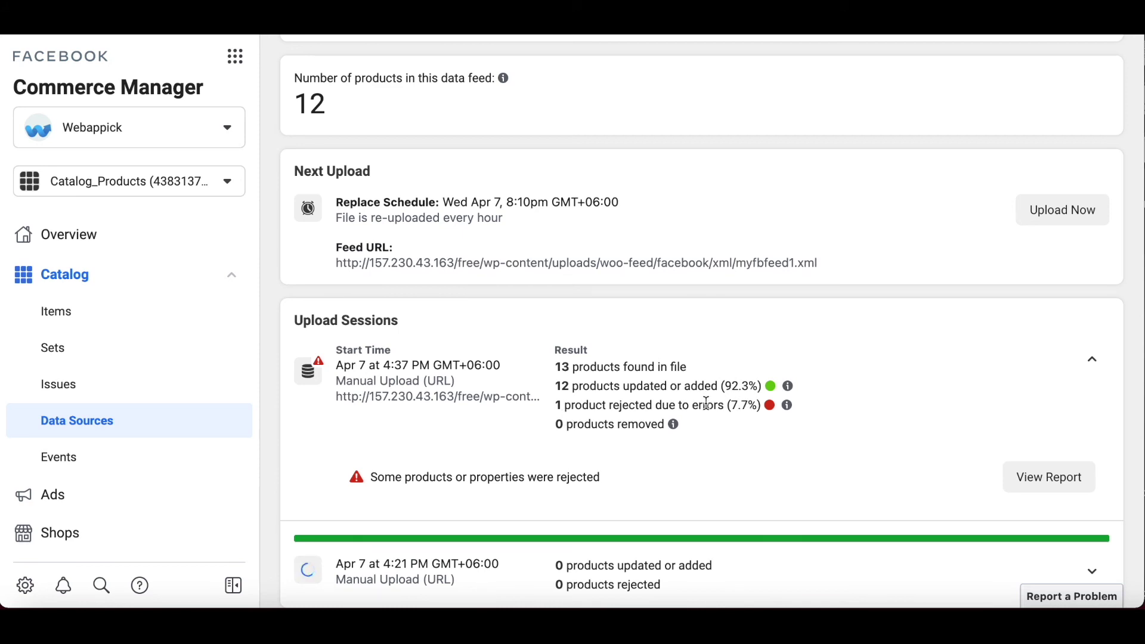
pyautogui.moveTo(788, 406)
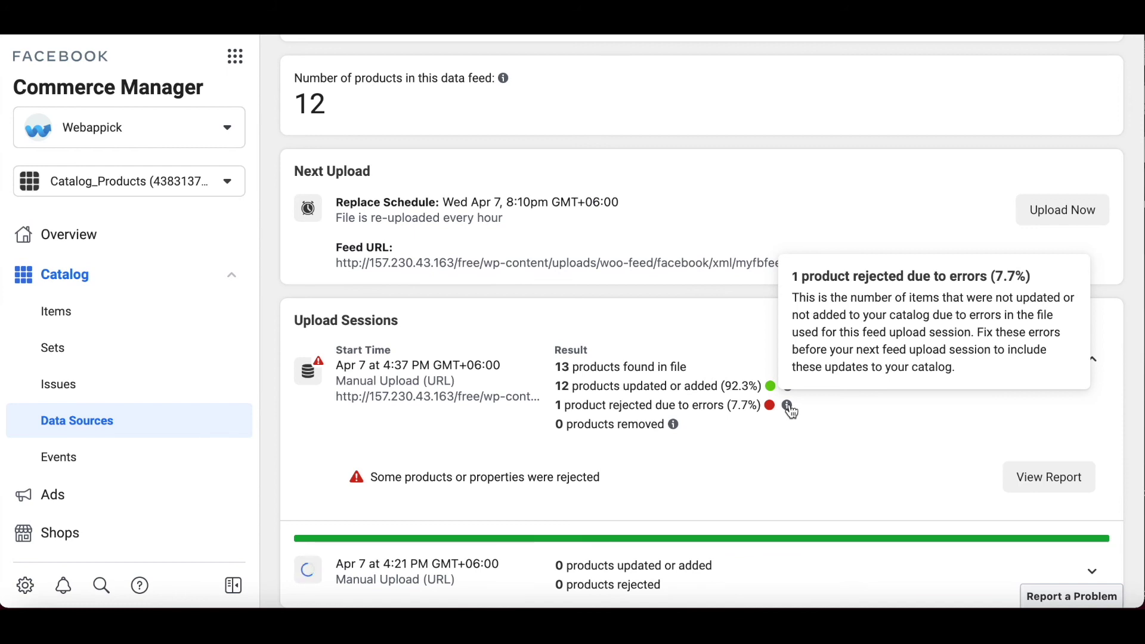
pyautogui.click(1031, 484)
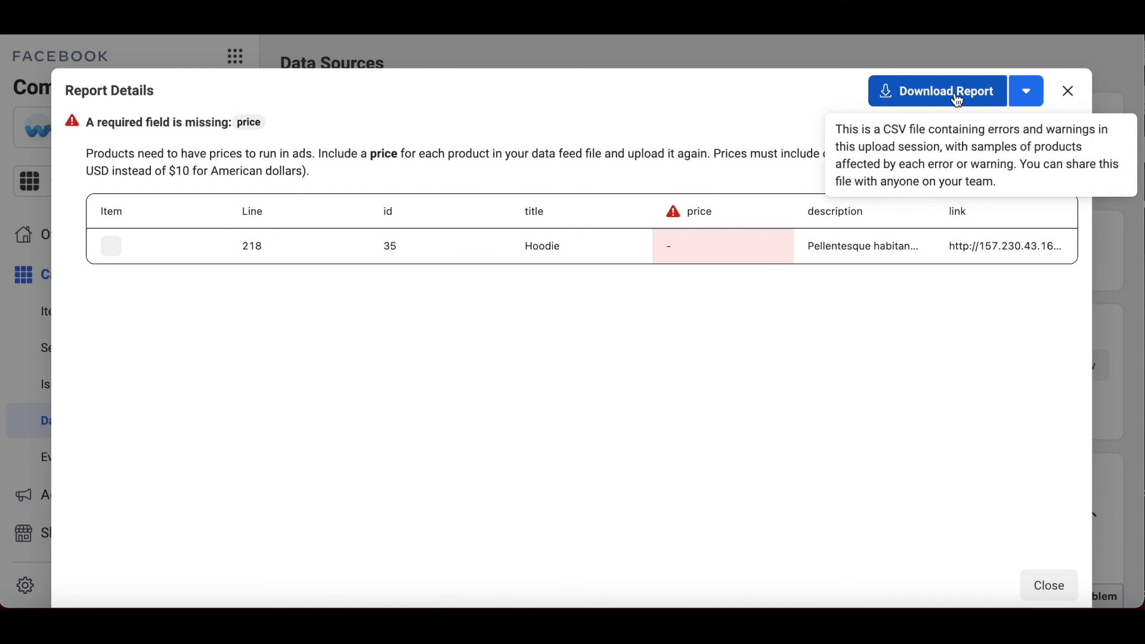
pyautogui.click(1049, 586)
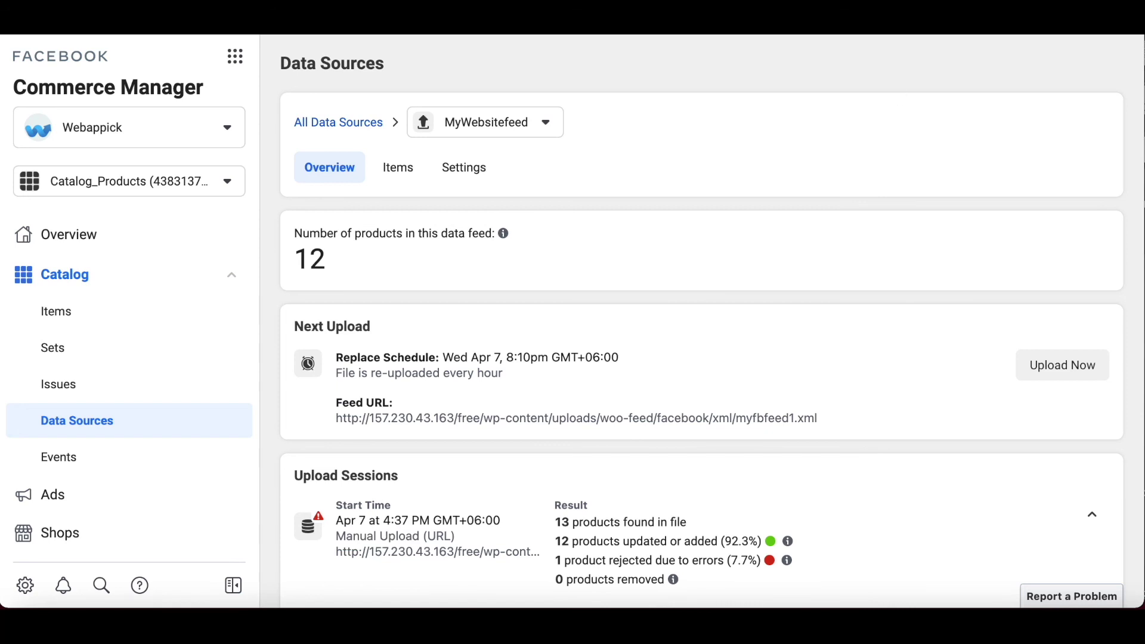
# Enter Hoodie regular price 30 and sale price 25 in Quick Edit, fixing an SKU slip
pyautogui.hotkey('ctrl', 'Tab')
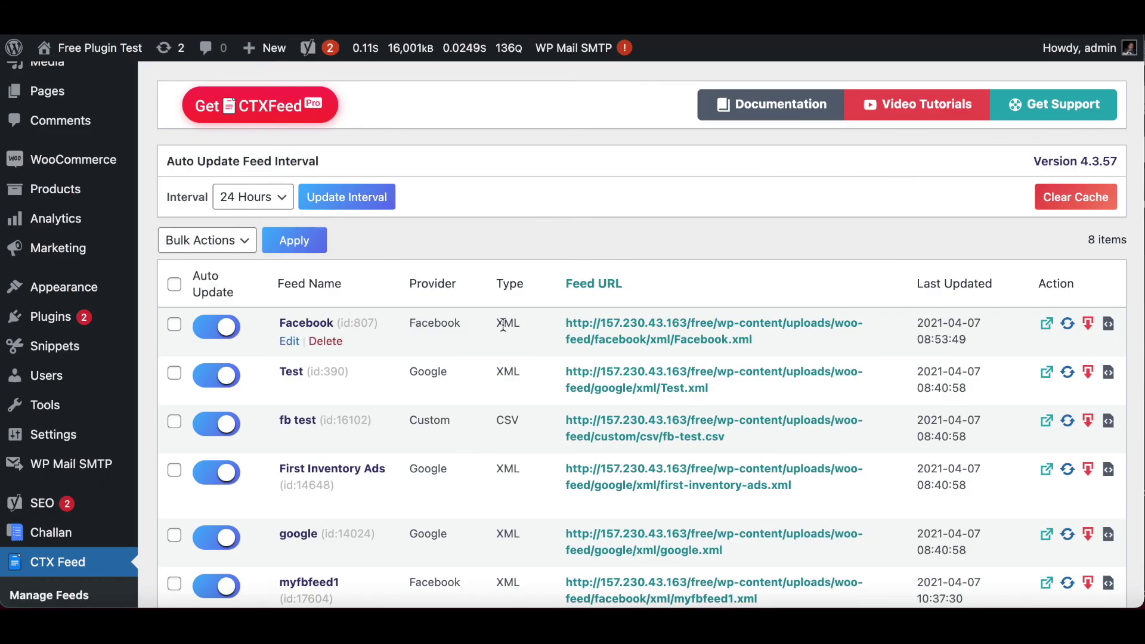
pyautogui.scroll(1, 65, 308)
pyautogui.scroll(1, 65, 309)
pyautogui.click(54, 215)
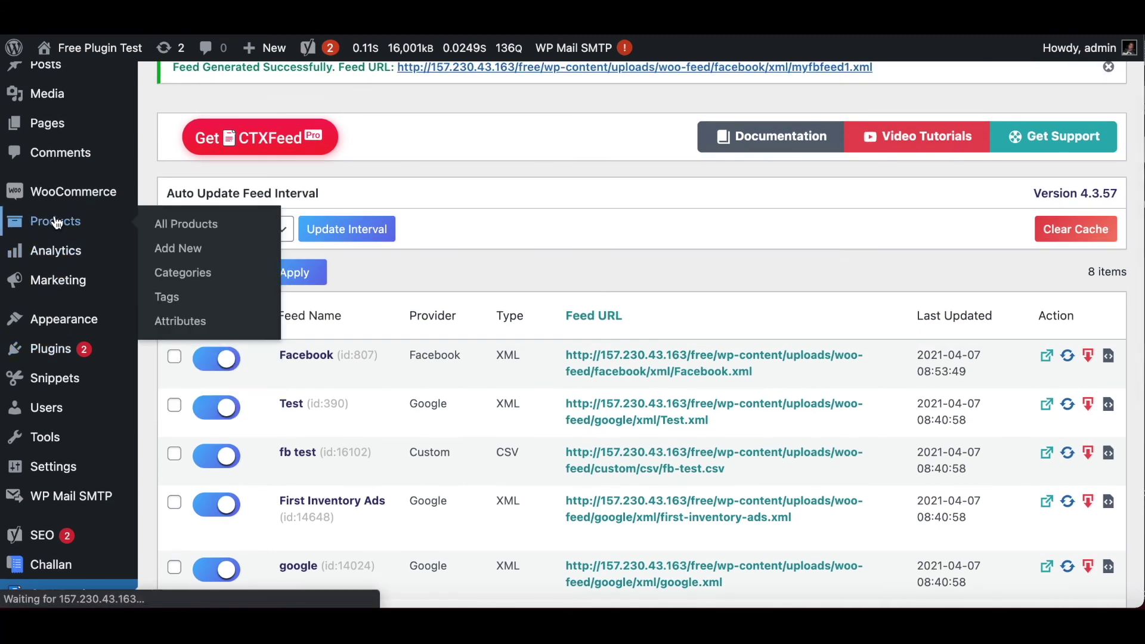
pyautogui.scroll(-3, 382, 396)
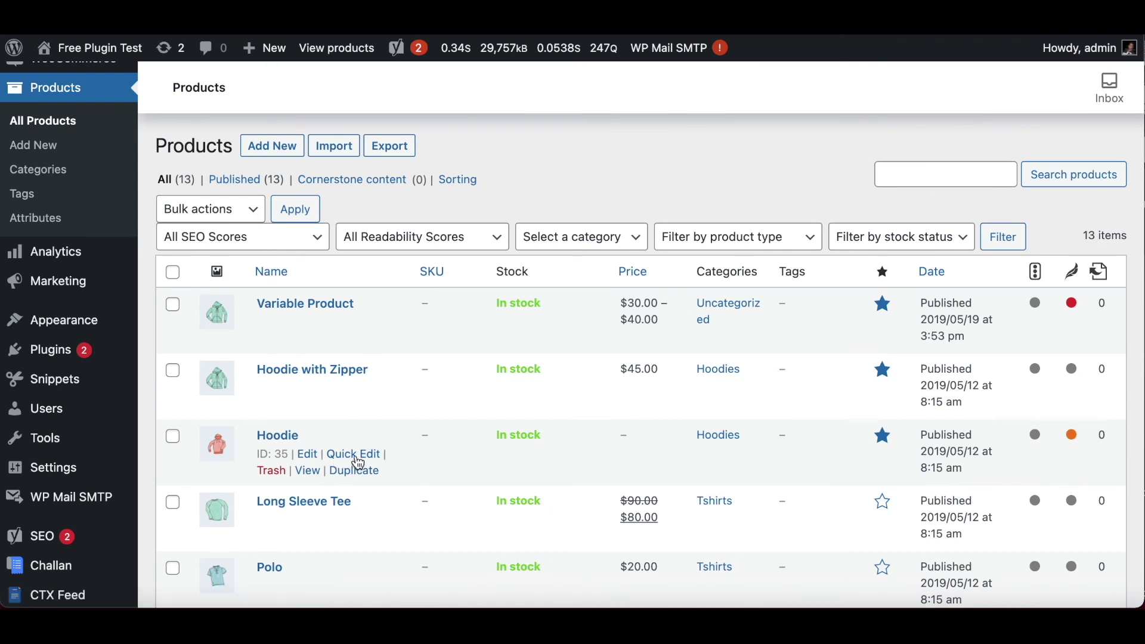
pyautogui.click(353, 454)
pyautogui.scroll(-3, 545, 504)
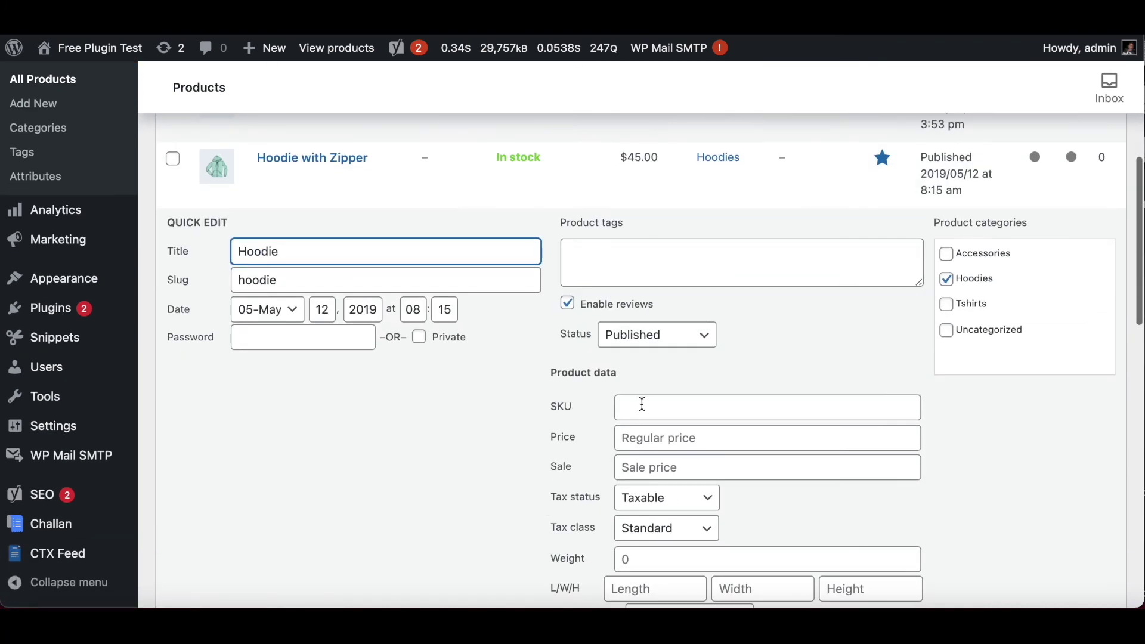
pyautogui.click(643, 403)
pyautogui.write('30')
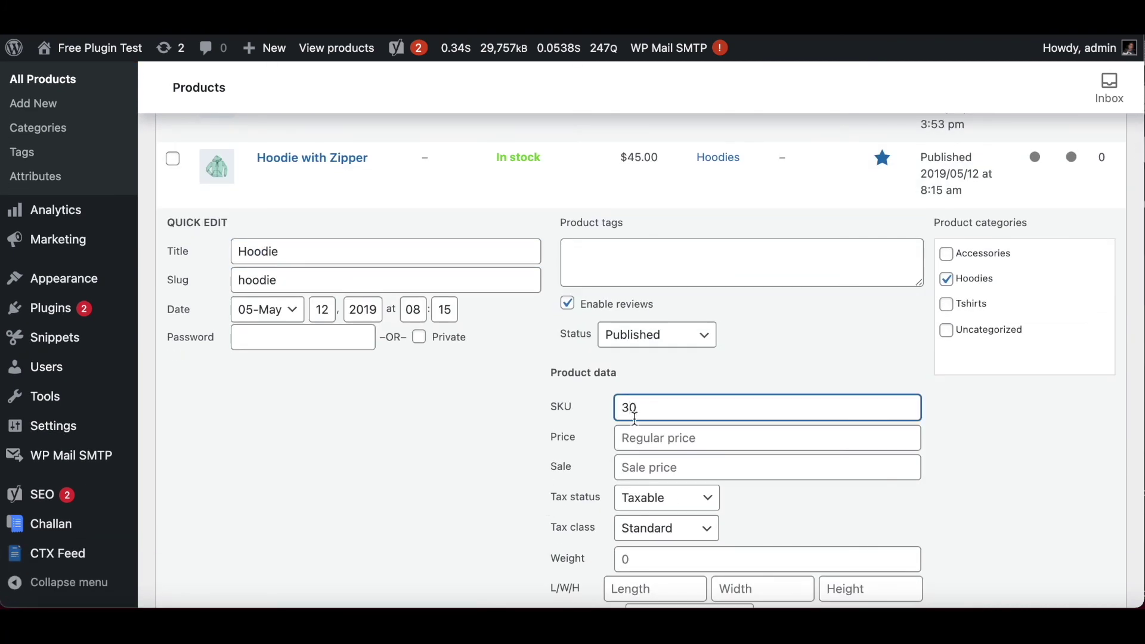
pyautogui.click(634, 438)
pyautogui.click(653, 405)
pyautogui.press('BackSpace')
pyautogui.press('BackSpace')
pyautogui.click(654, 437)
pyautogui.write('30')
pyautogui.click(642, 470)
pyautogui.write('25')
pyautogui.scroll(-2, 640, 469)
pyautogui.scroll(-3, 888, 380)
# Save the Hoodie's new prices and regenerate the myfbfeed1 feed
pyautogui.click(1087, 375)
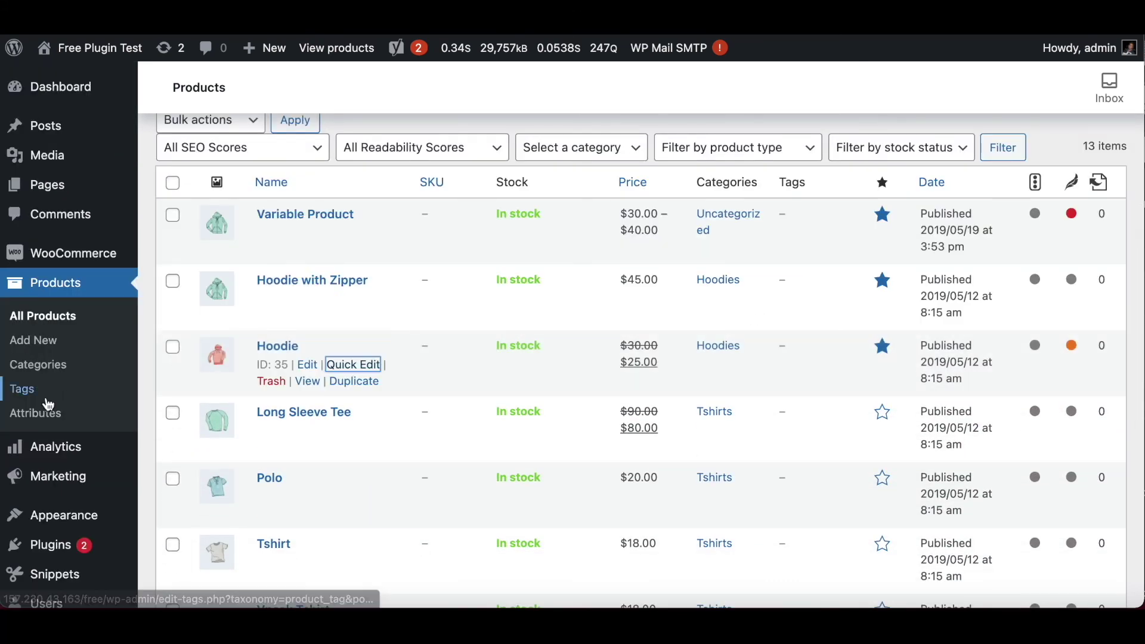
pyautogui.scroll(-2, 47, 403)
pyautogui.scroll(-1, 47, 403)
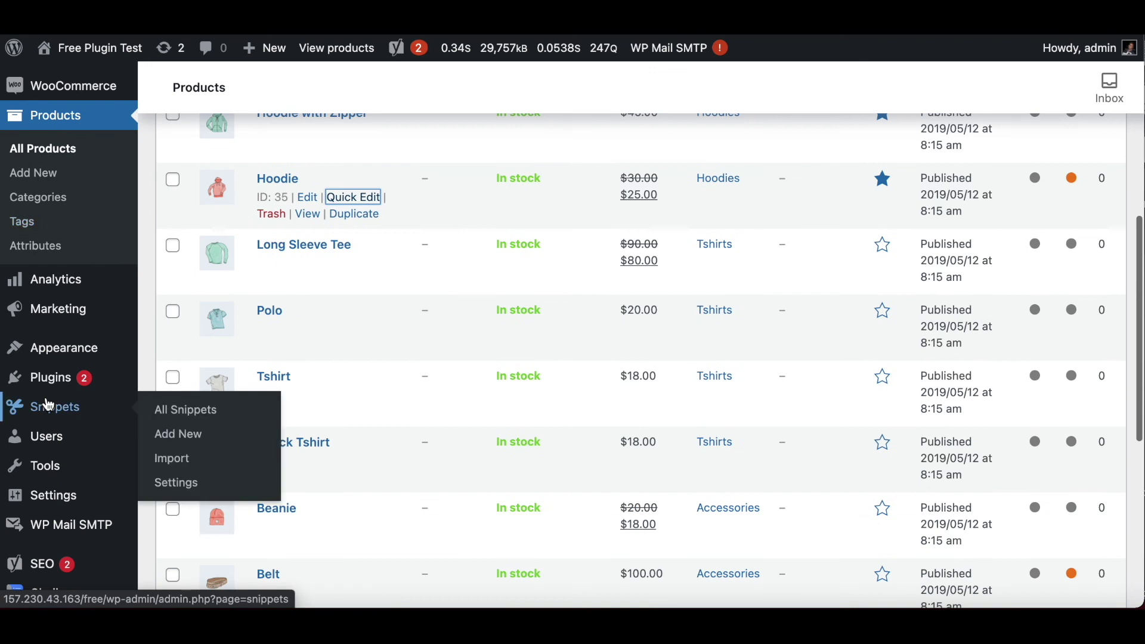
pyautogui.scroll(-2, 51, 544)
pyautogui.click(51, 553)
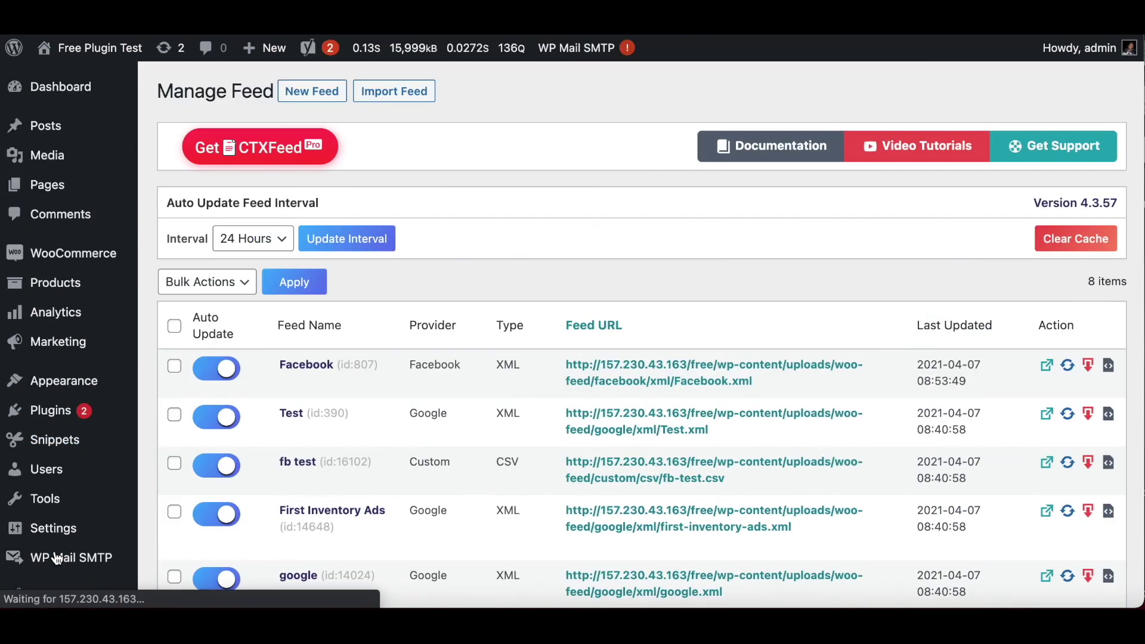
pyautogui.scroll(-3, 356, 429)
pyautogui.scroll(-2, 357, 429)
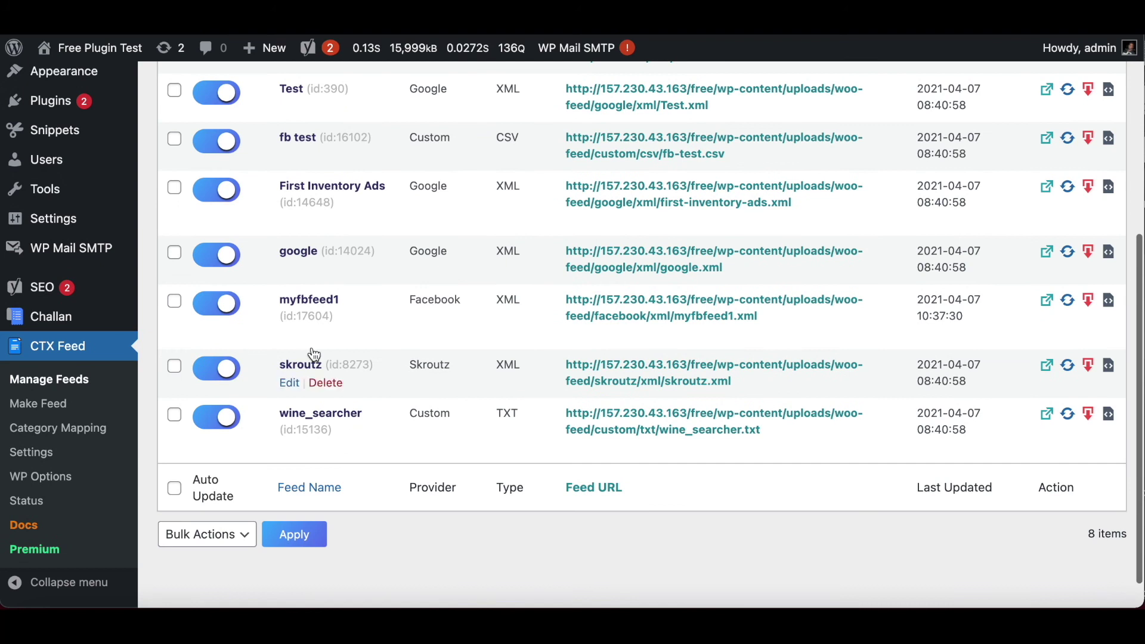
pyautogui.click(1068, 300)
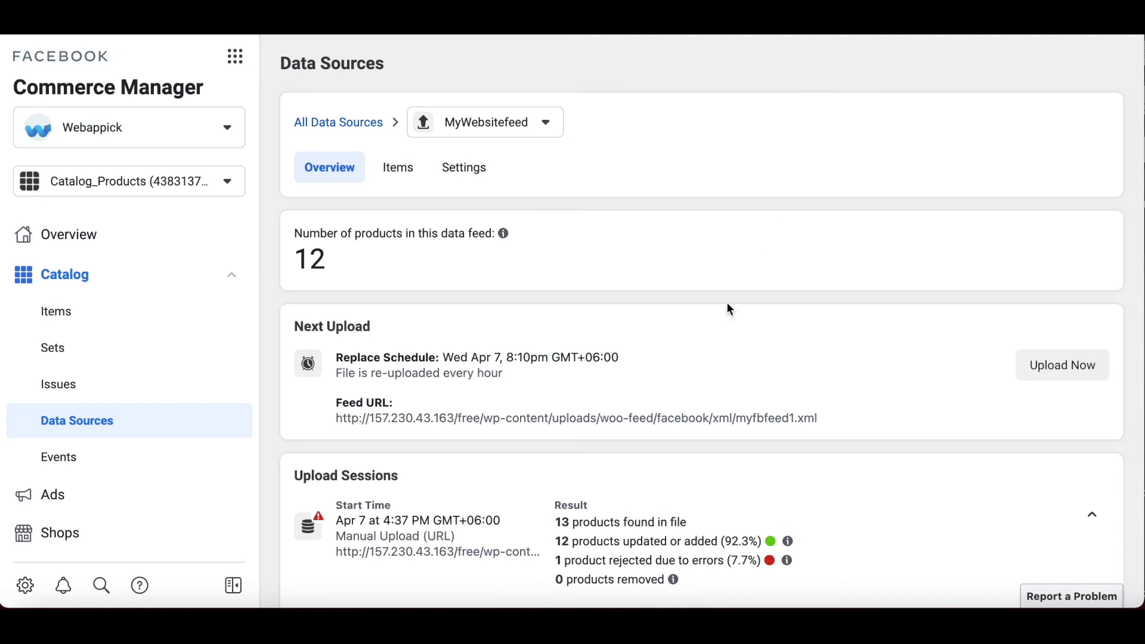
pyautogui.scroll(-1, 726, 302)
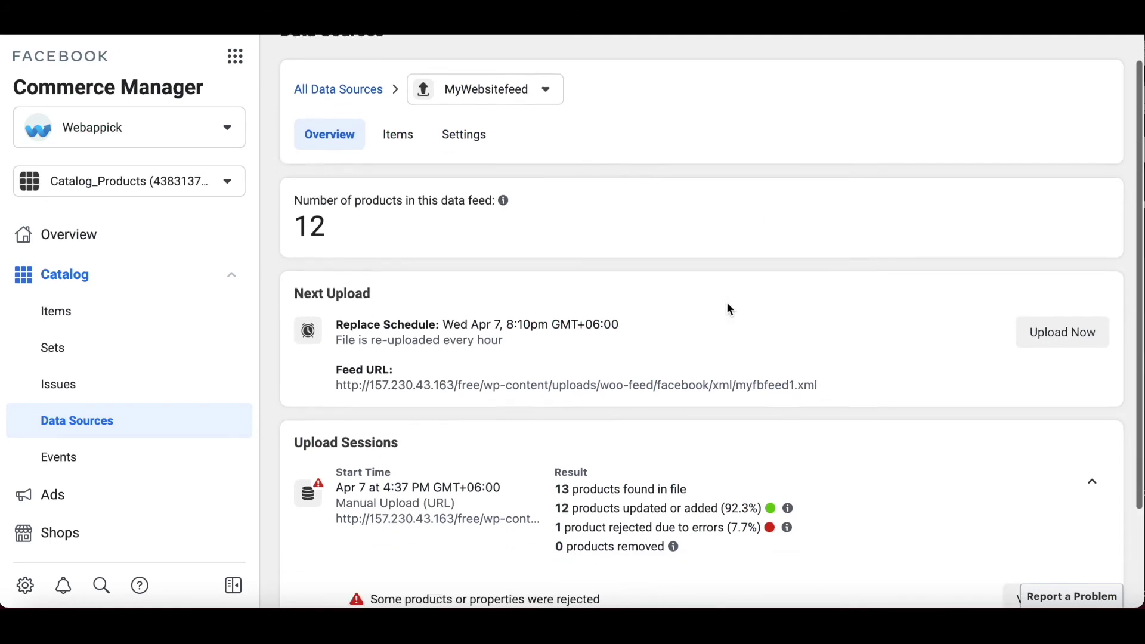
# Request another immediate fetch of MyWebsitefeed from its Settings schedule
pyautogui.click(1062, 330)
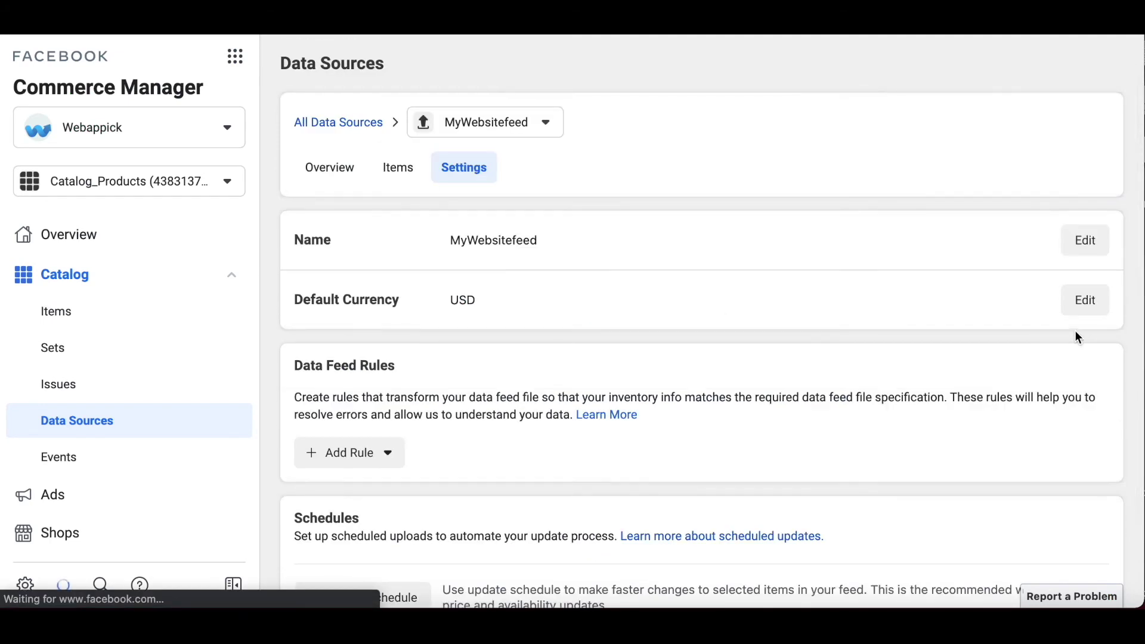
pyautogui.scroll(-4, 851, 392)
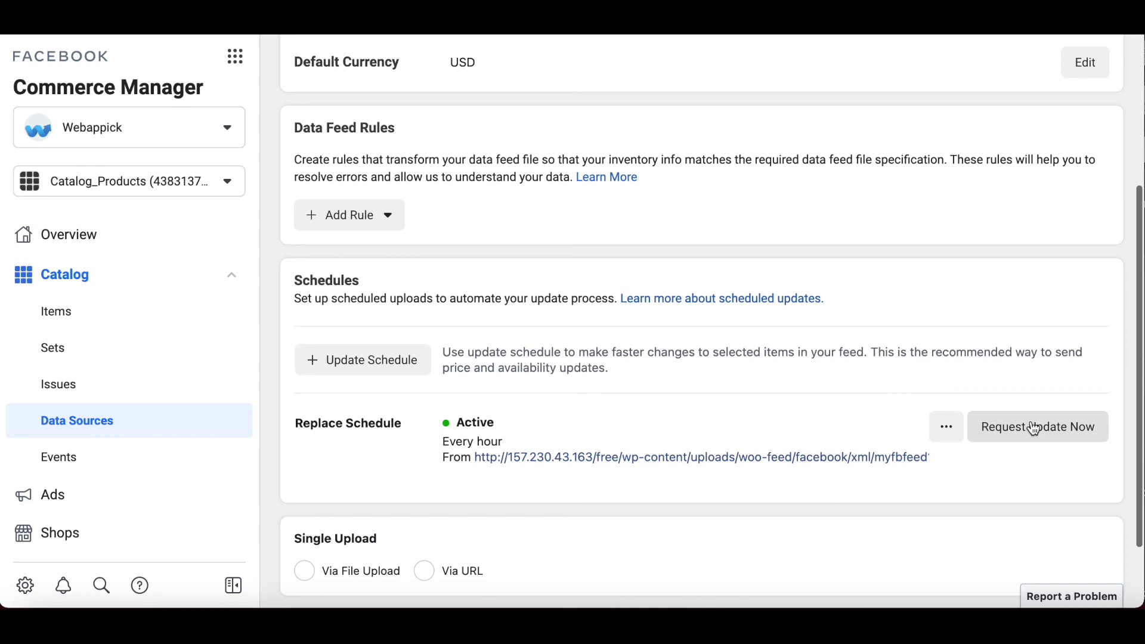
pyautogui.click(1038, 429)
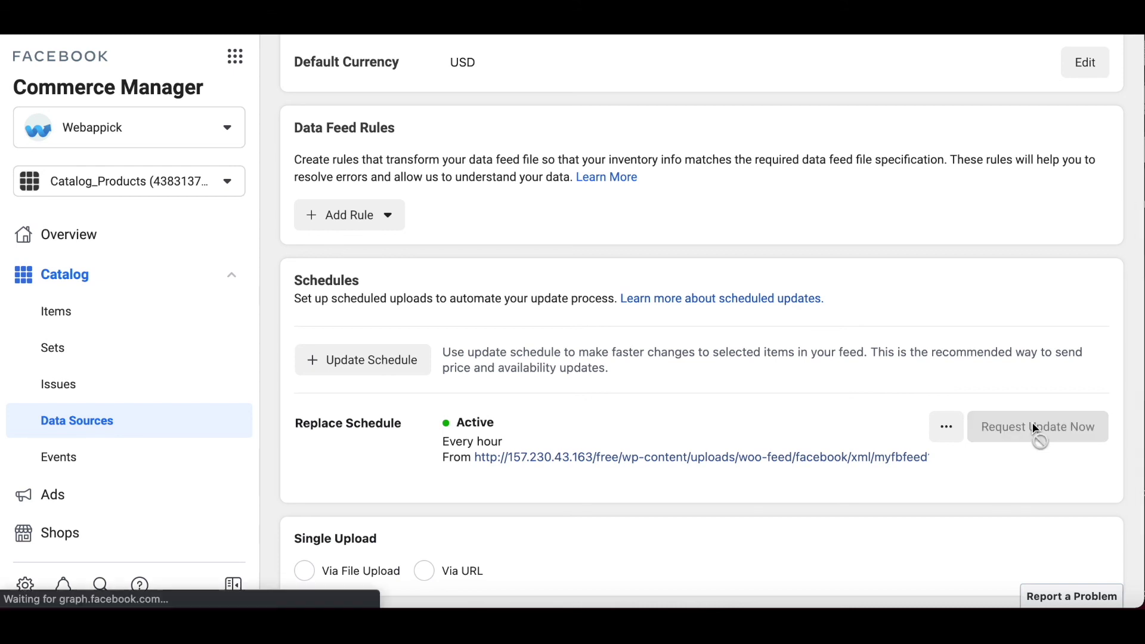